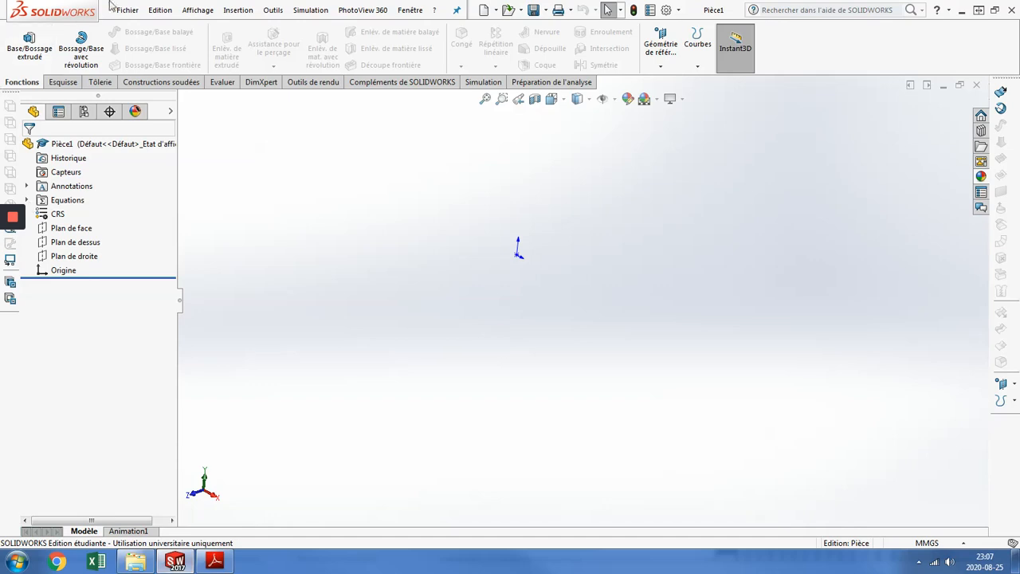
Step: Start a sketch on the front plane and draw a construction rectangle about 60 mm high from the origin
{"action": "left_click", "coordinate": [62, 82]}
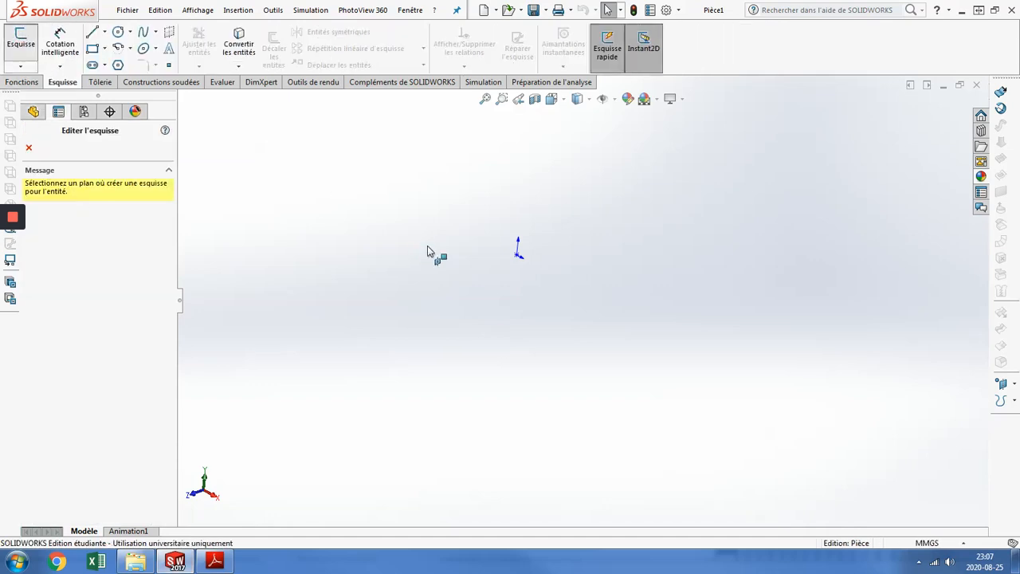
{"action": "left_click", "coordinate": [482, 142]}
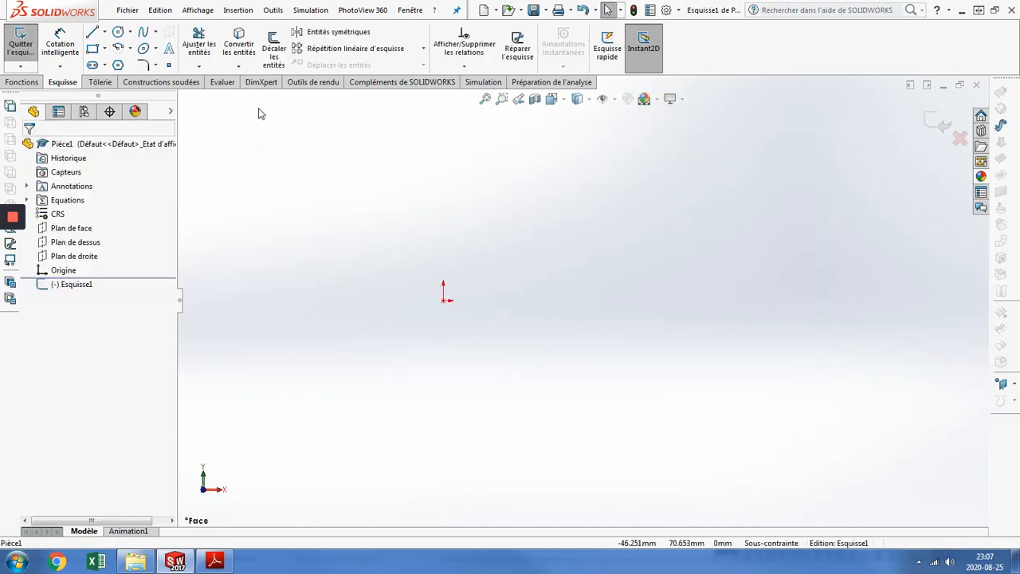
{"action": "left_click", "coordinate": [92, 48]}
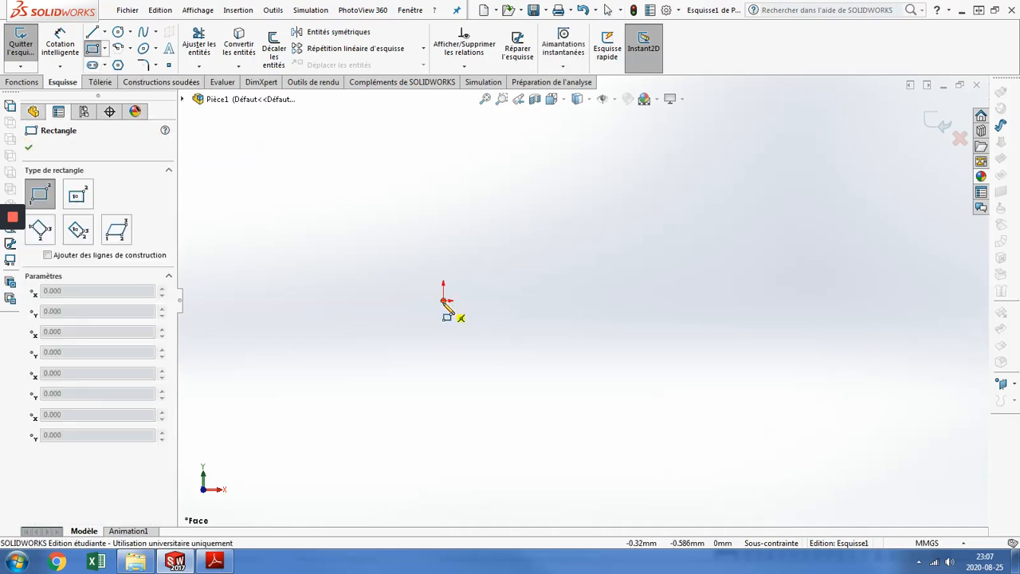
{"action": "left_click_drag", "start_coordinate": [444, 300], "coordinate": [749, 140]}
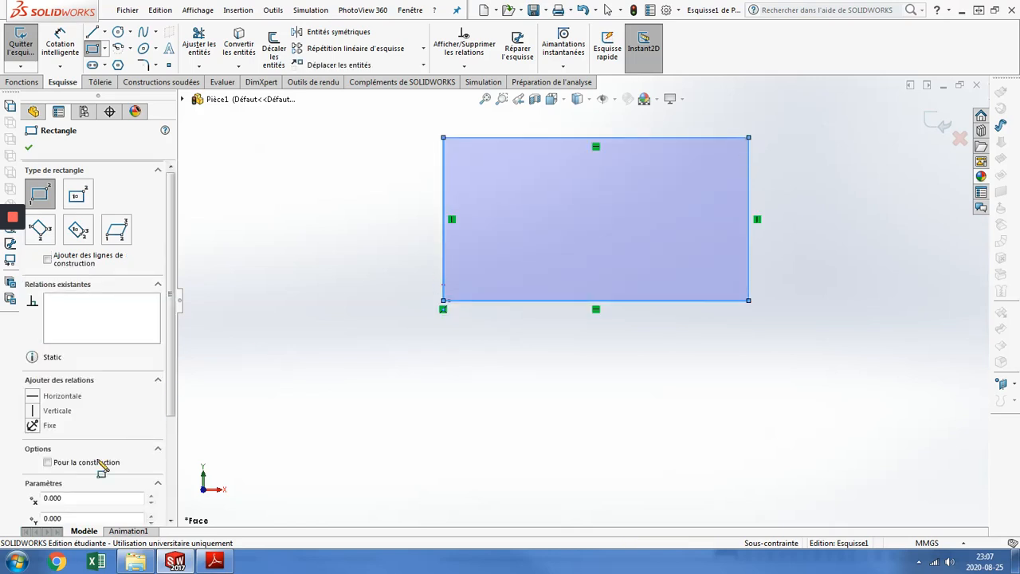
{"action": "left_click", "coordinate": [70, 469]}
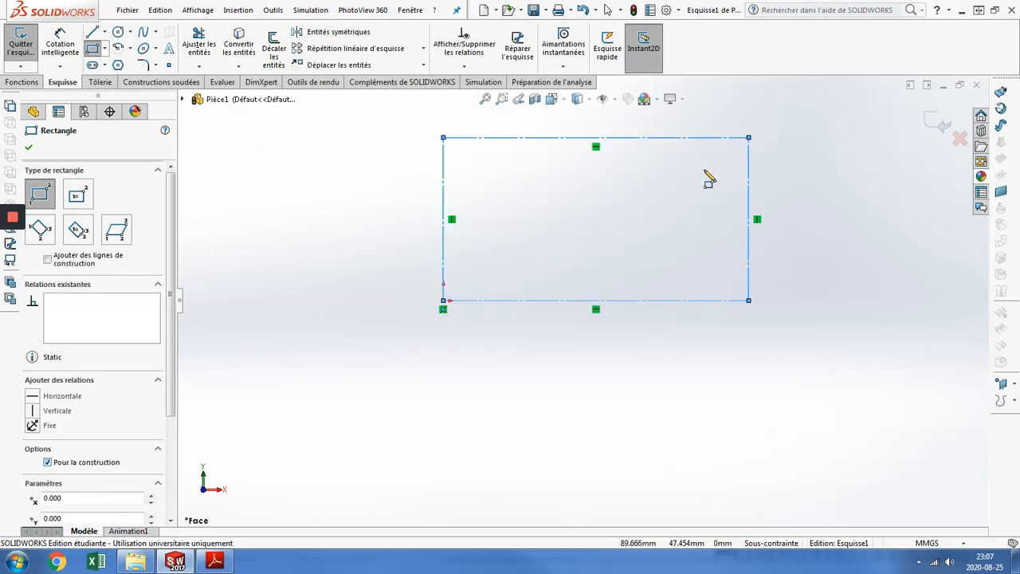
Step: Dimension the construction rectangle to 115 mm high and 170 mm wide
{"action": "scroll", "coordinate": [757, 133], "scroll_direction": "down", "scroll_amount": 2}
{"action": "scroll", "coordinate": [583, 172], "scroll_direction": "down", "scroll_amount": 1}
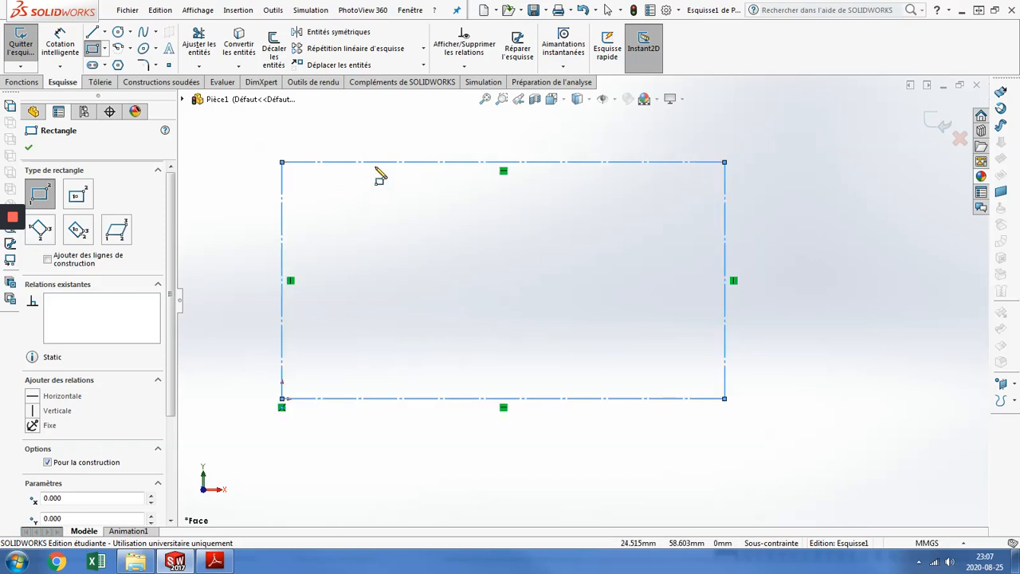
{"action": "left_click", "coordinate": [61, 42]}
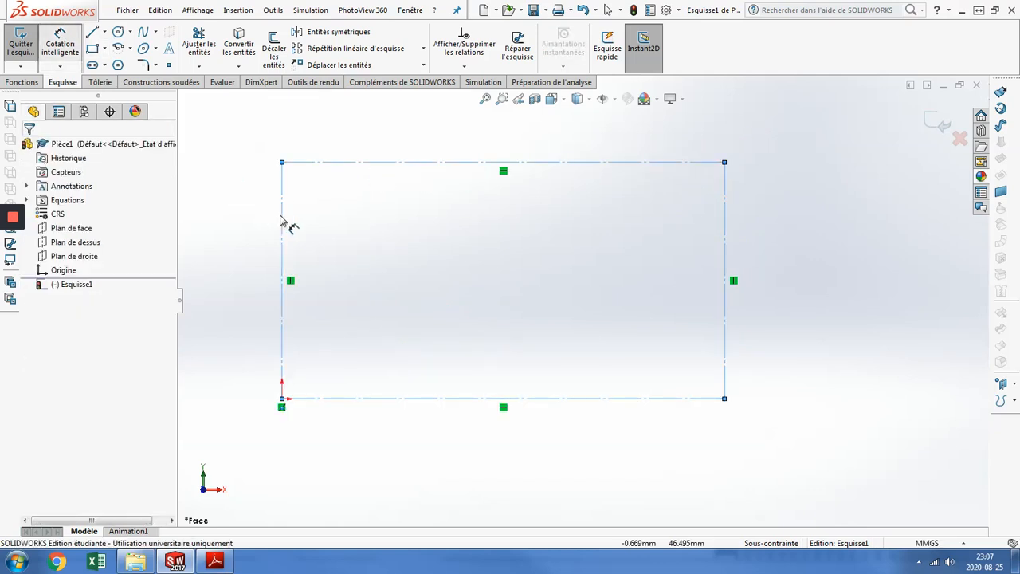
{"action": "left_click", "coordinate": [237, 261]}
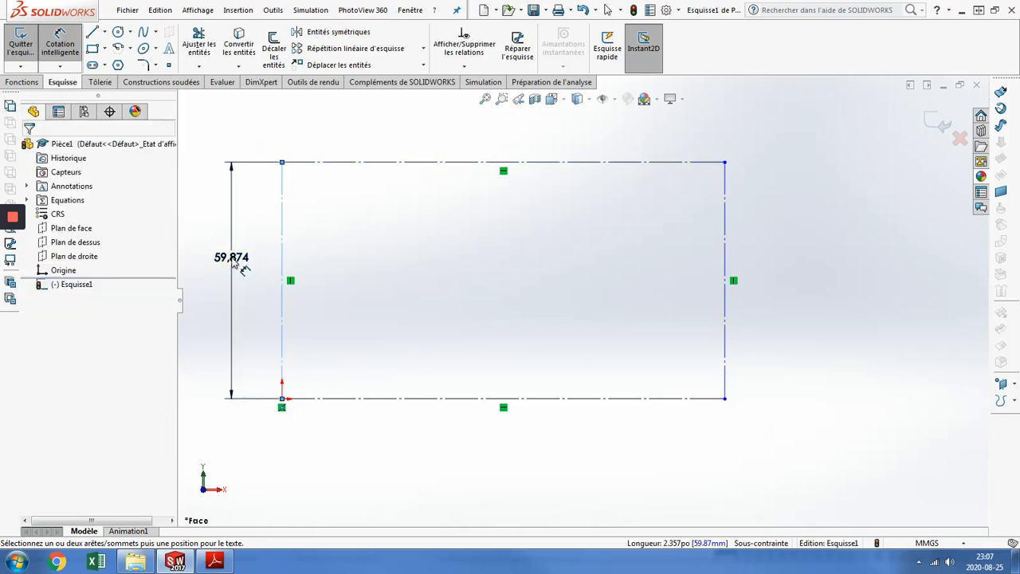
{"action": "left_click", "coordinate": [232, 261]}
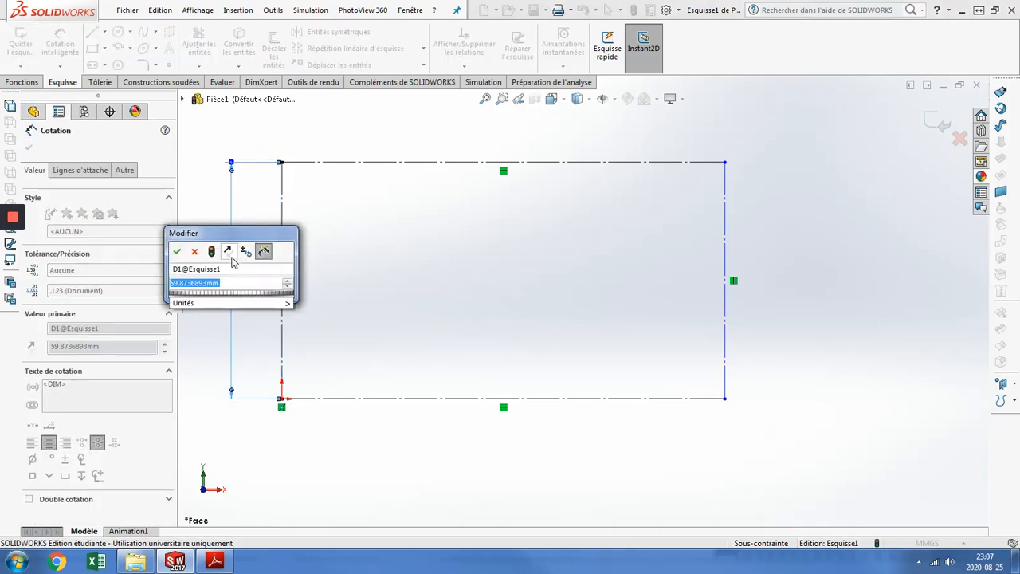
{"action": "type", "text": "115"}
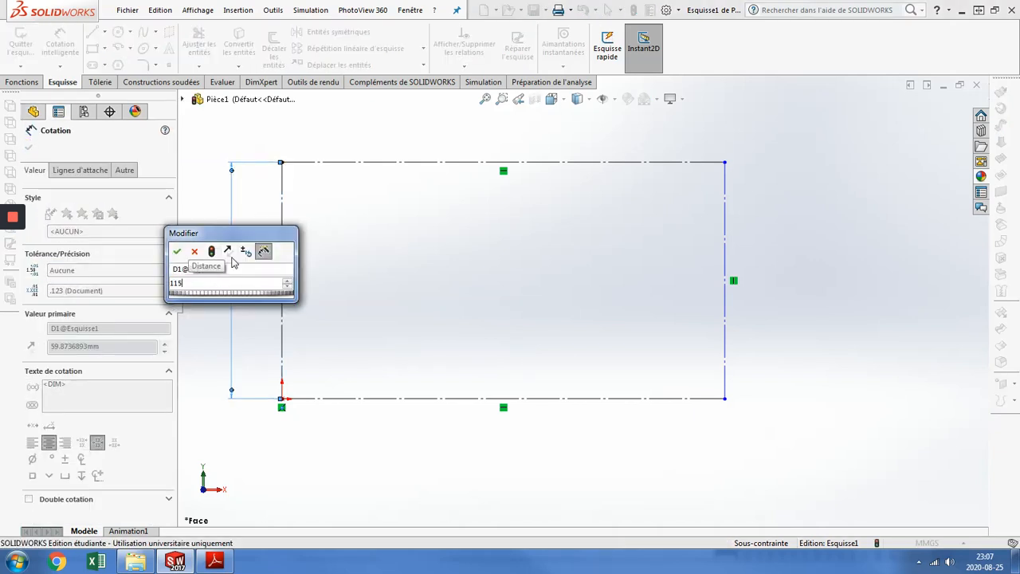
{"action": "key", "text": "Return"}
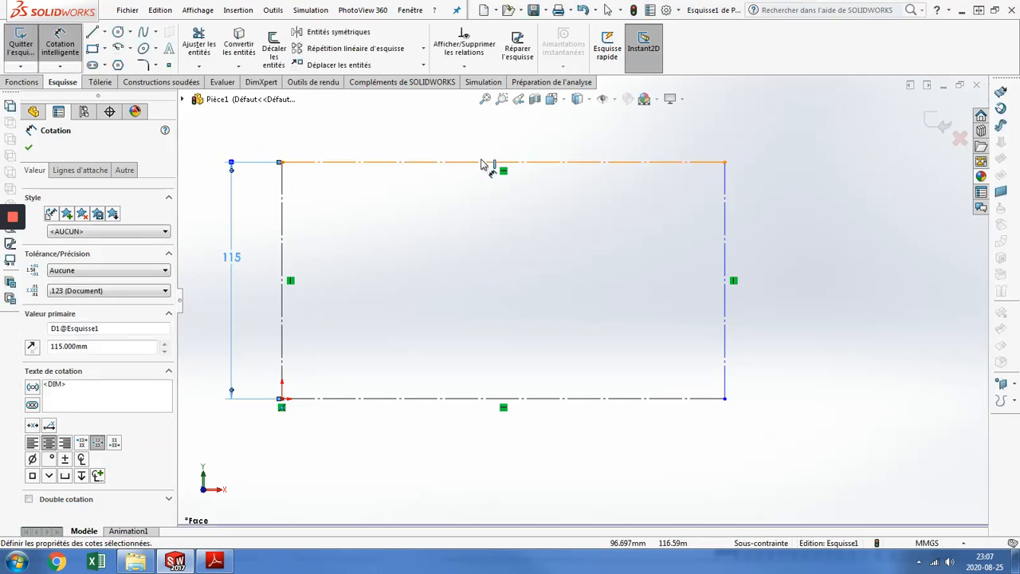
{"action": "left_click", "coordinate": [501, 142]}
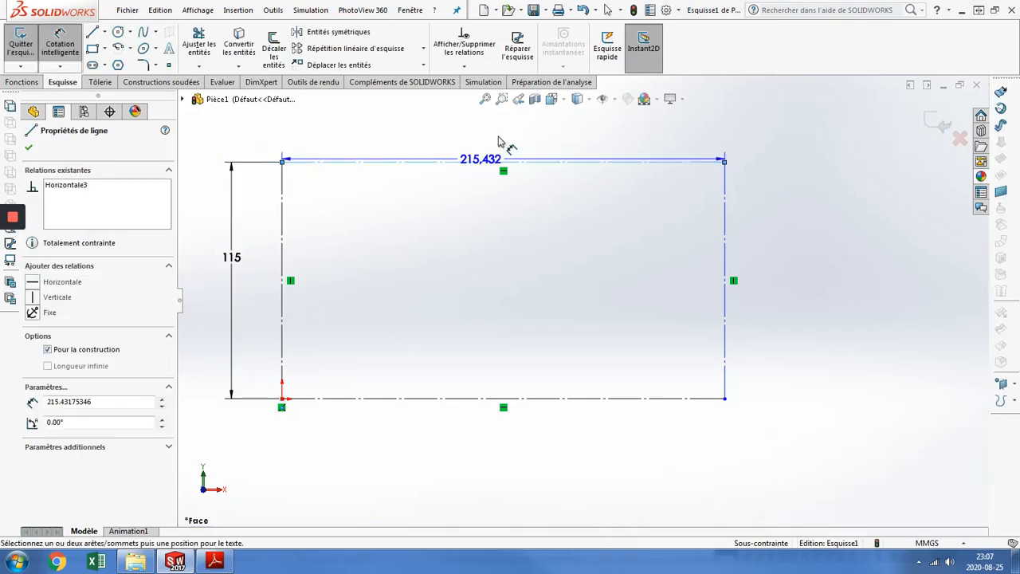
{"action": "left_click", "coordinate": [500, 141]}
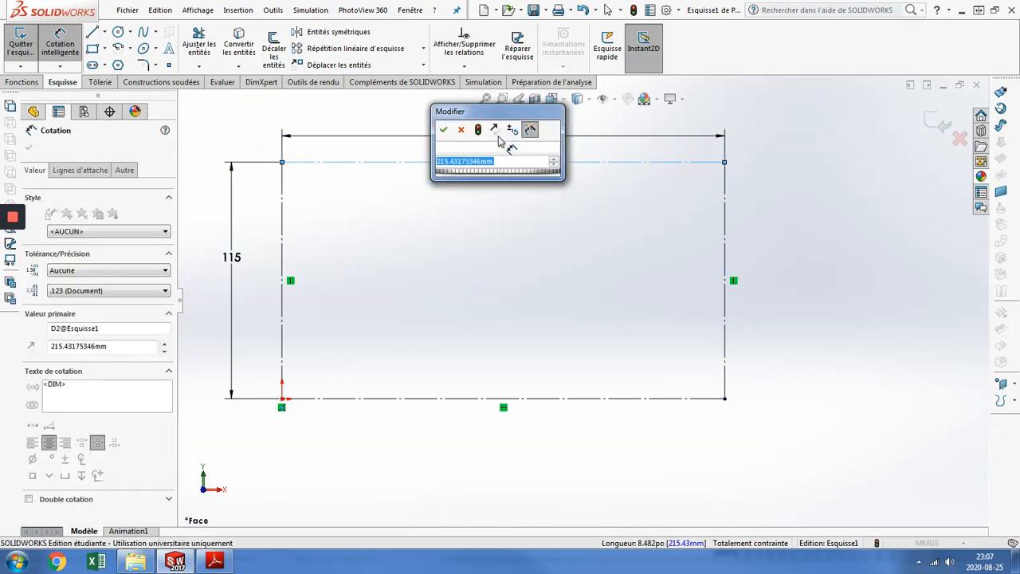
{"action": "type", "text": "170"}
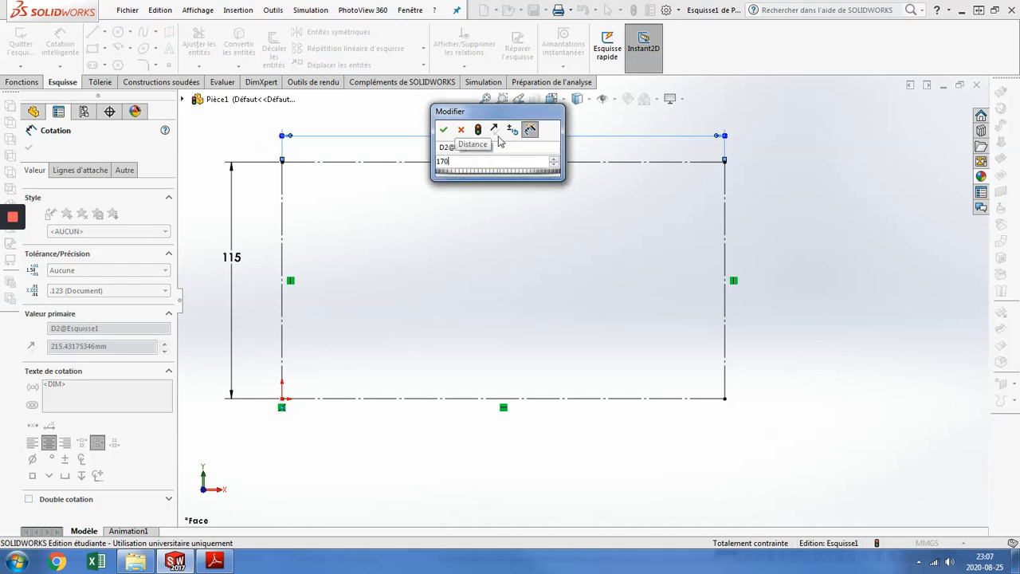
{"action": "key", "text": "Return"}
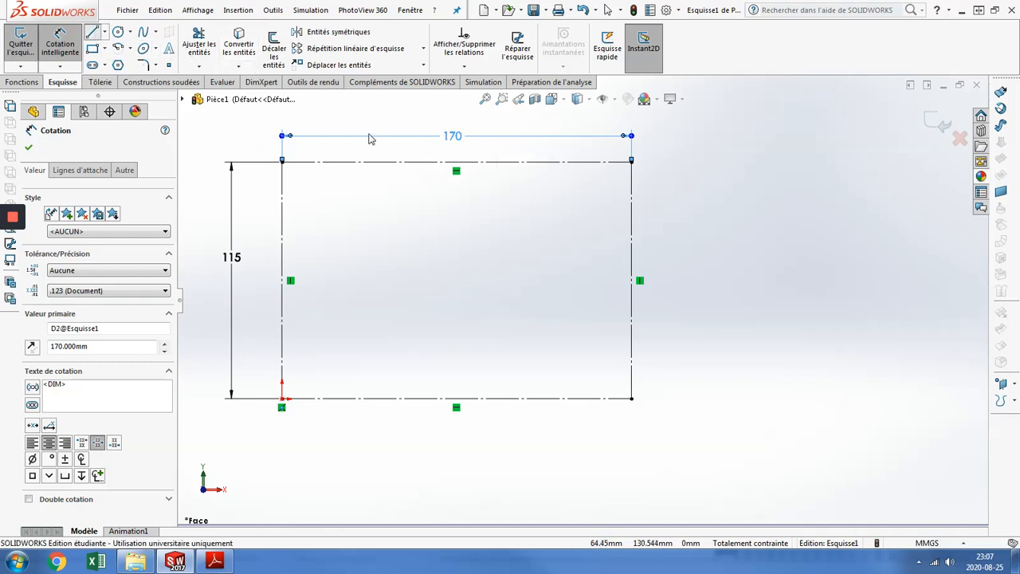
Step: Draw the outline from the origin: about 77 mm up, 33 mm inward, up to the rectangle's top edge and 44 mm along it
{"action": "key", "text": "l"}
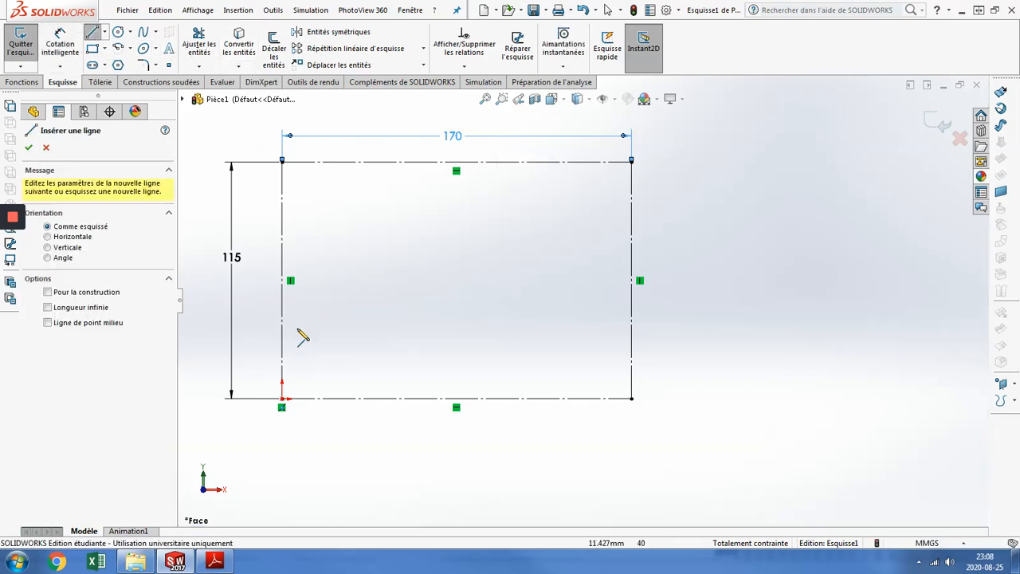
{"action": "left_click", "coordinate": [282, 398]}
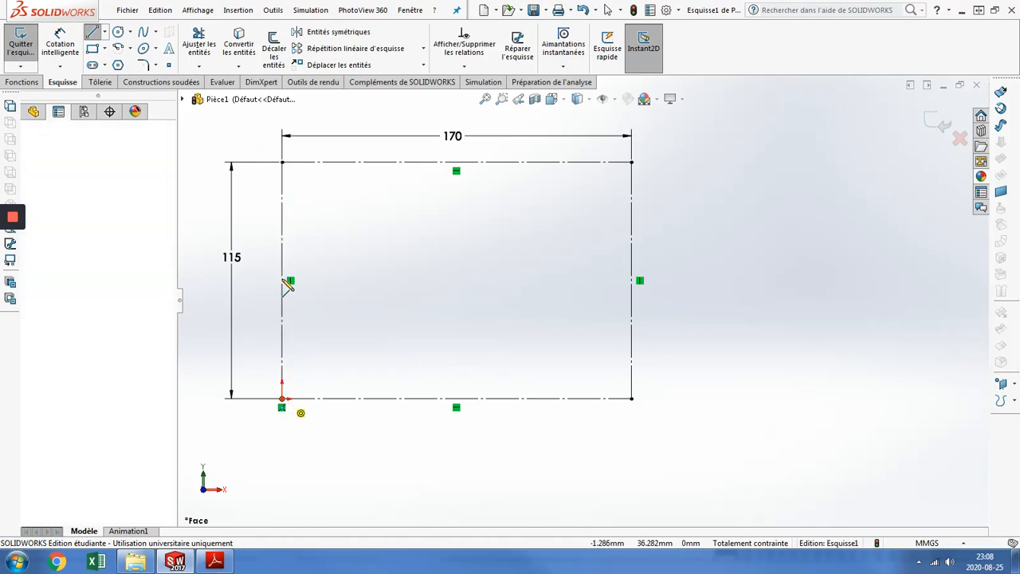
{"action": "left_click", "coordinate": [282, 240]}
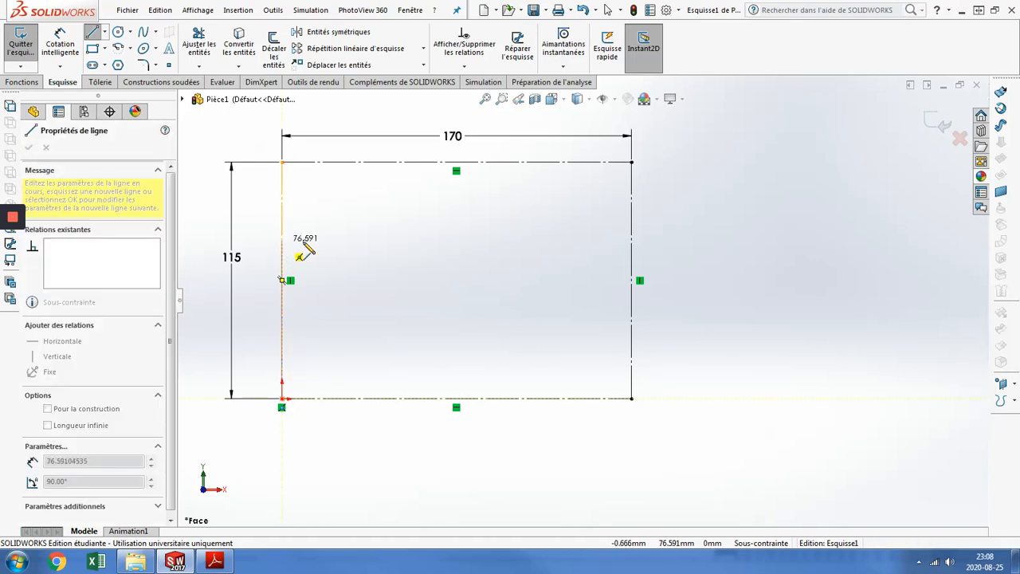
{"action": "left_click", "coordinate": [351, 240]}
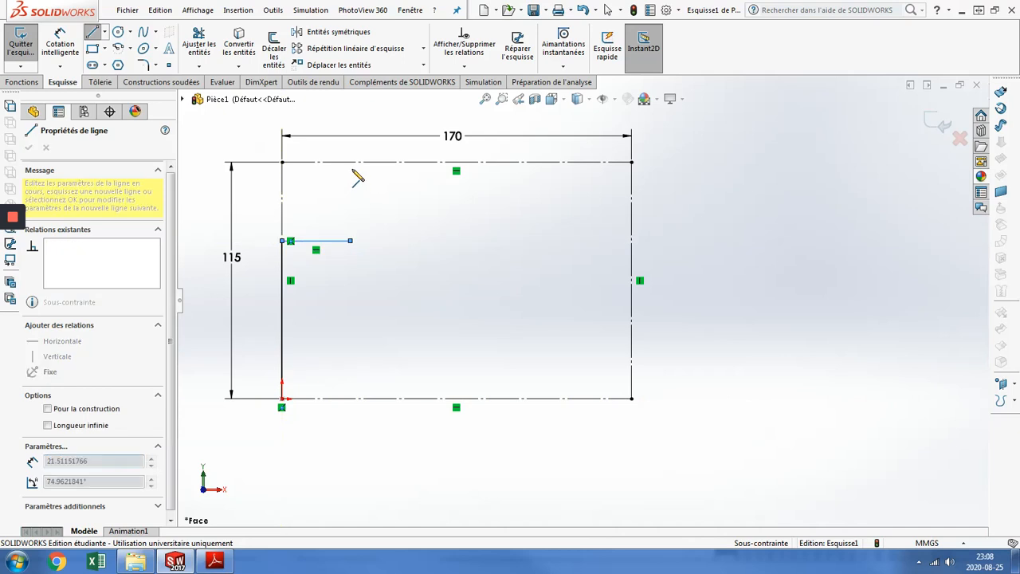
{"action": "left_click", "coordinate": [350, 162]}
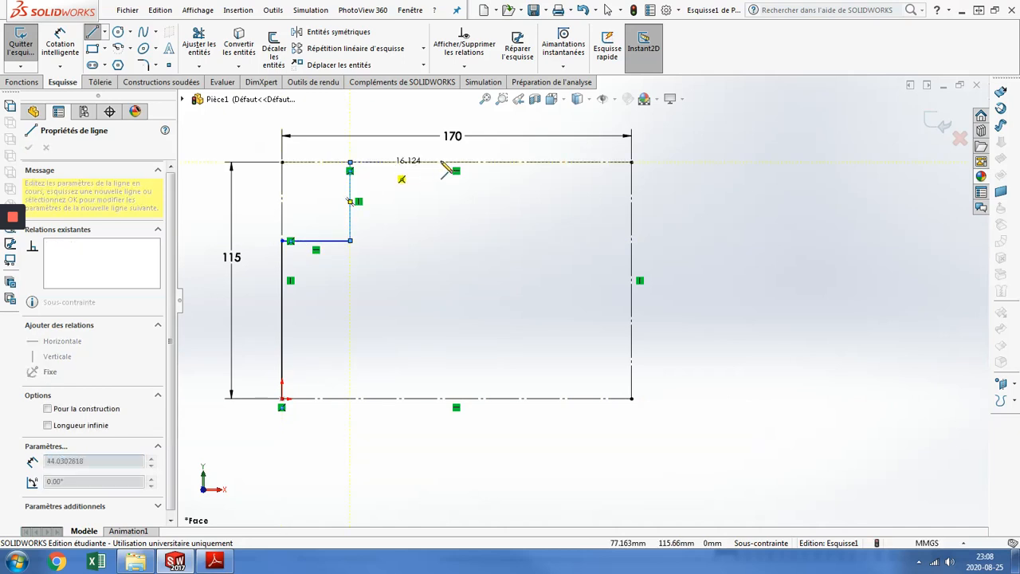
{"action": "left_click", "coordinate": [441, 162]}
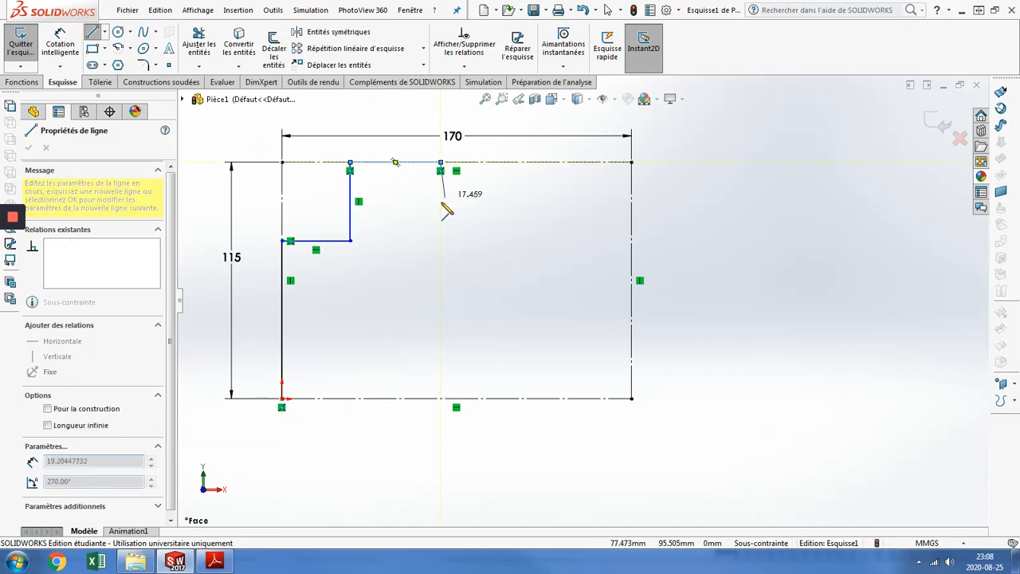
Step: Continue the outline with a top notch about 30 by 19 mm and a right shoulder about 38 mm down, ending at the rectangle's lower-right corner
{"action": "left_click", "coordinate": [506, 202]}
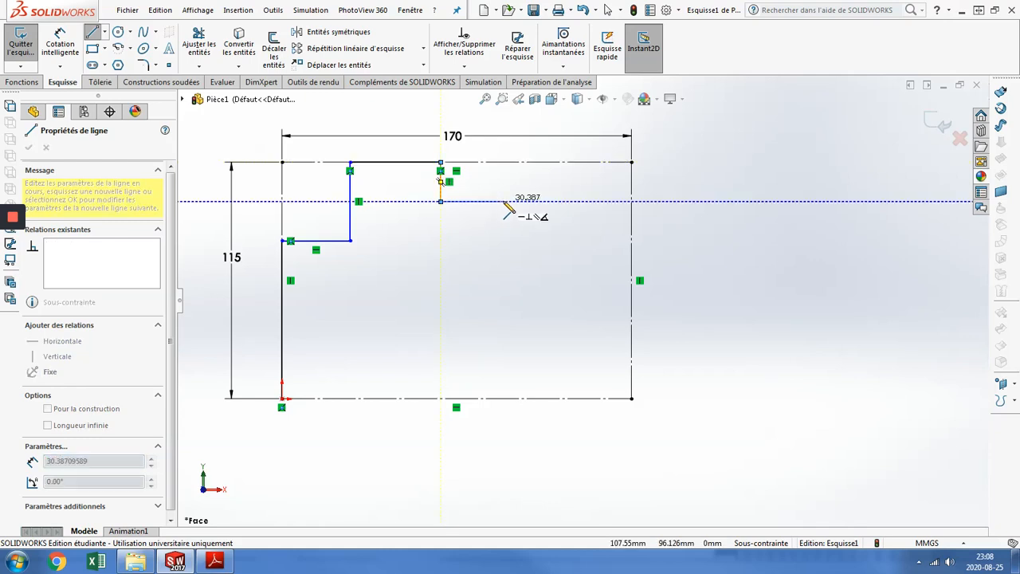
{"action": "left_click", "coordinate": [504, 193]}
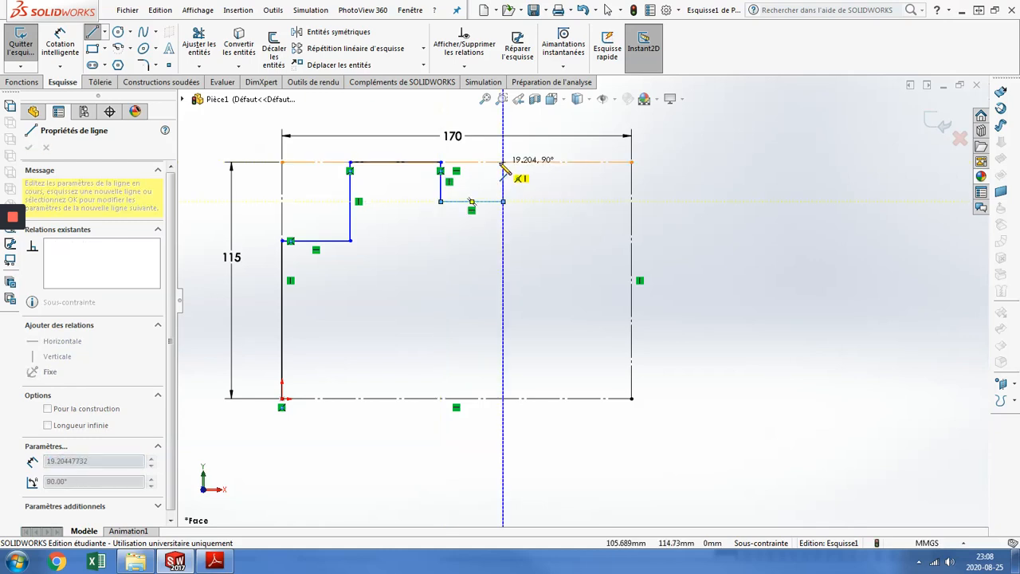
{"action": "left_click", "coordinate": [503, 163]}
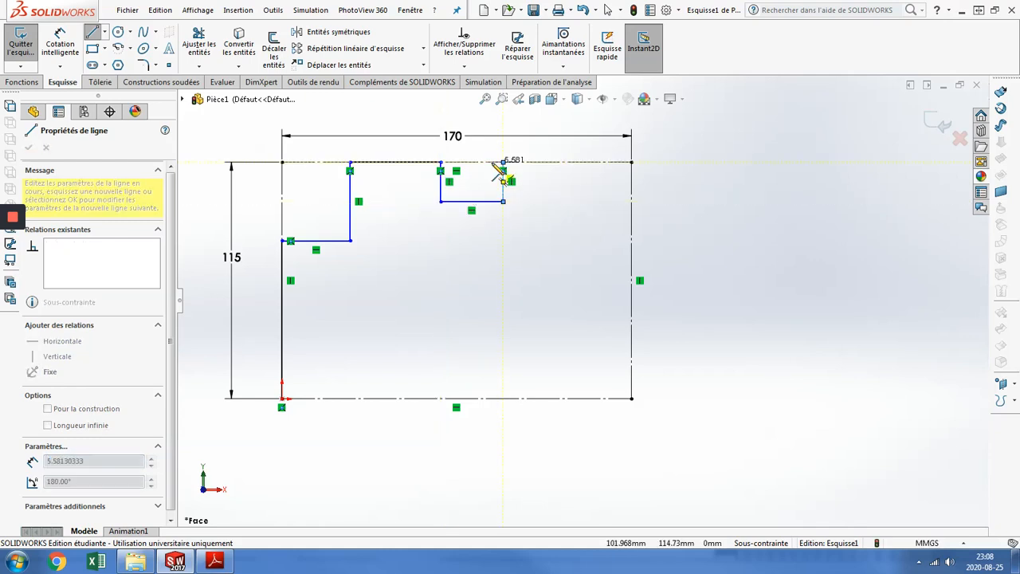
{"action": "left_click", "coordinate": [600, 162]}
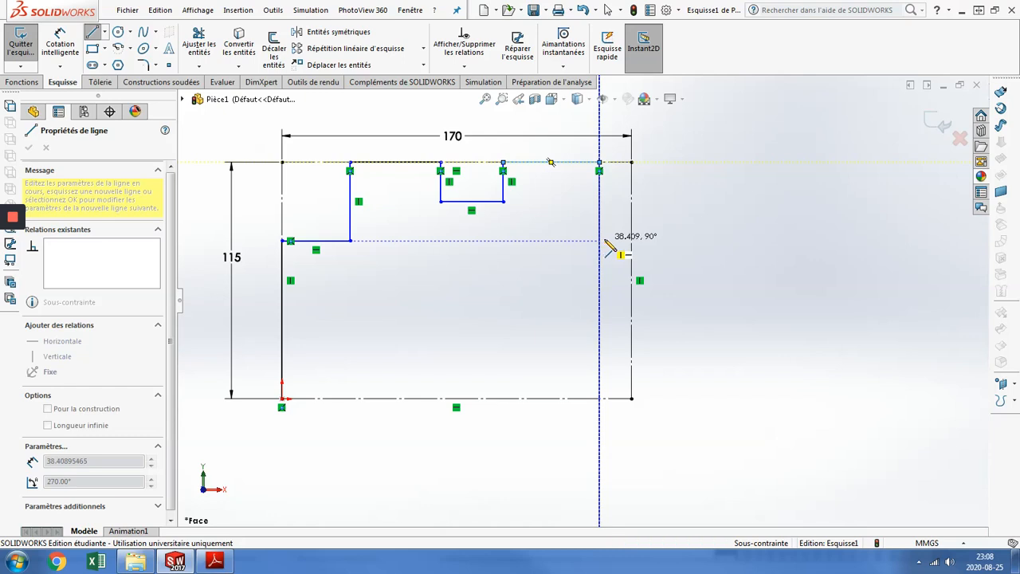
{"action": "left_click", "coordinate": [601, 241]}
{"action": "left_click", "coordinate": [632, 241]}
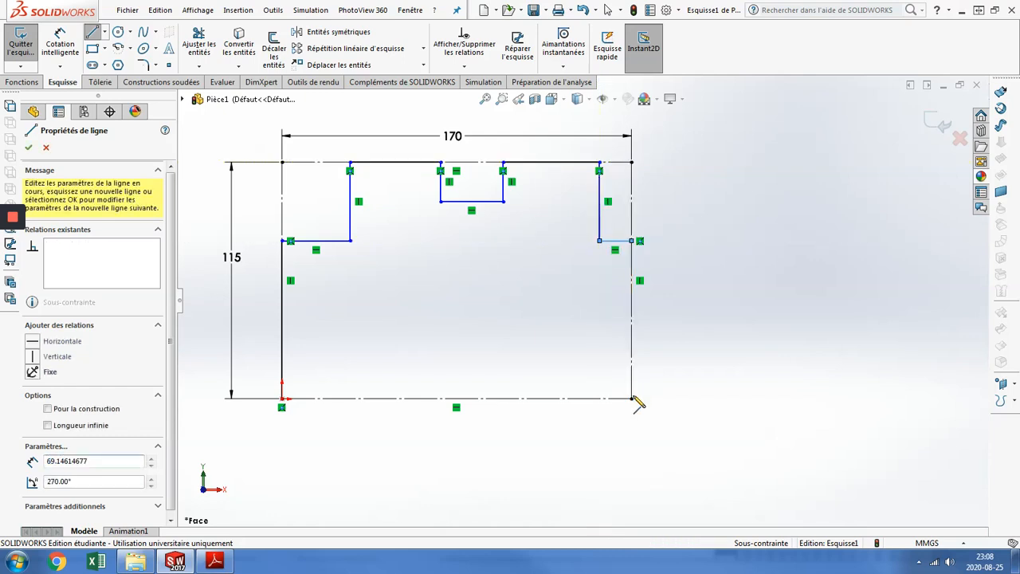
{"action": "left_click", "coordinate": [631, 399]}
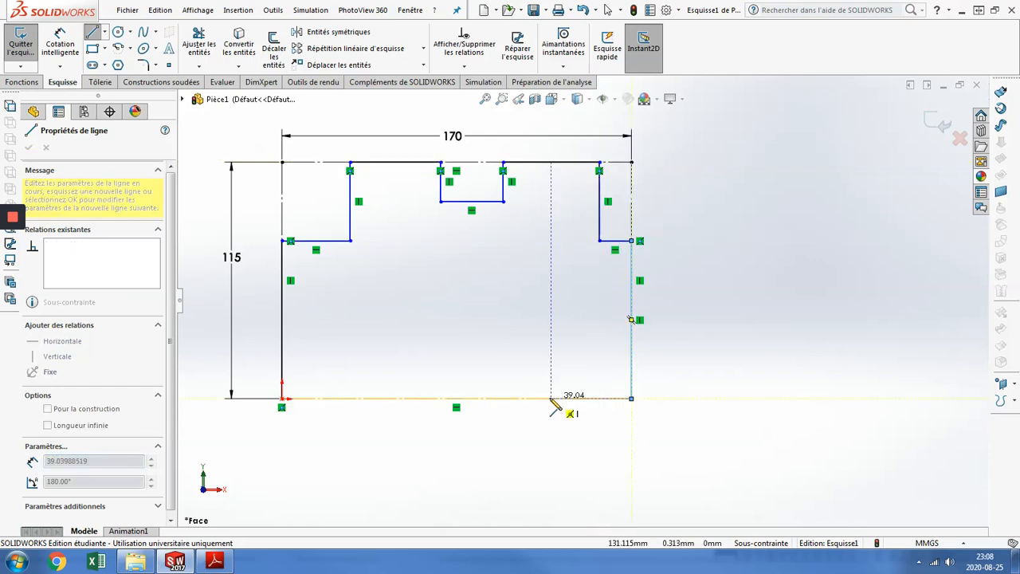
Step: Close the outline at the origin with two V-shaped notches in the bottom edge, the right with sides about 25 mm, the left about 31 mm
{"action": "left_click", "coordinate": [551, 398]}
{"action": "left_click", "coordinate": [523, 354]}
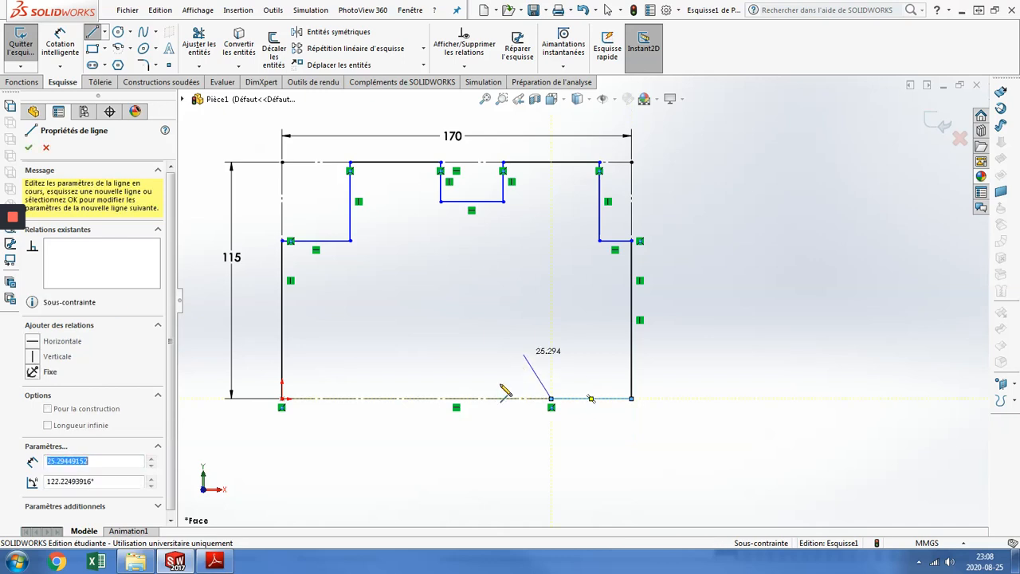
{"action": "left_click", "coordinate": [496, 398]}
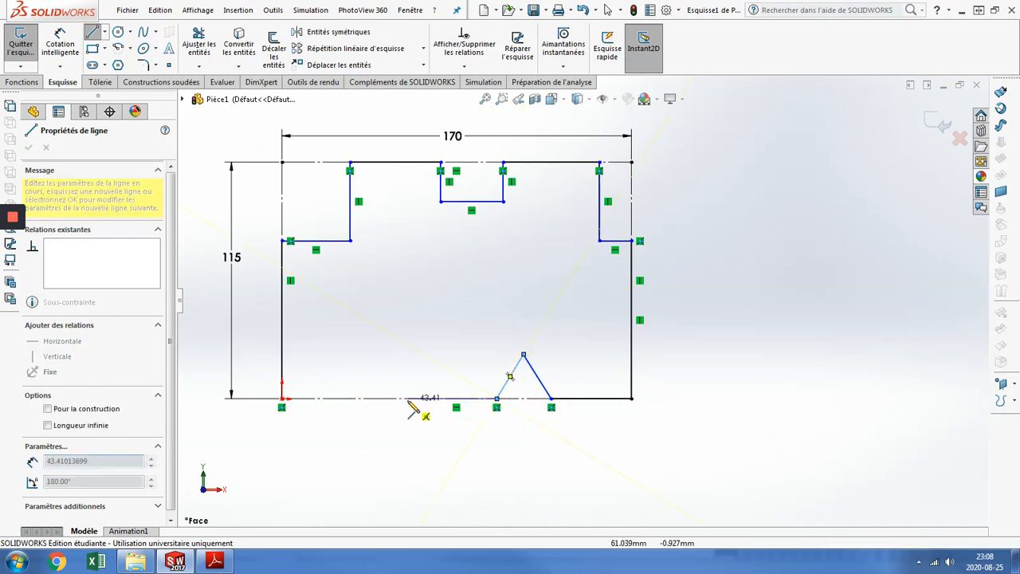
{"action": "left_click", "coordinate": [407, 399]}
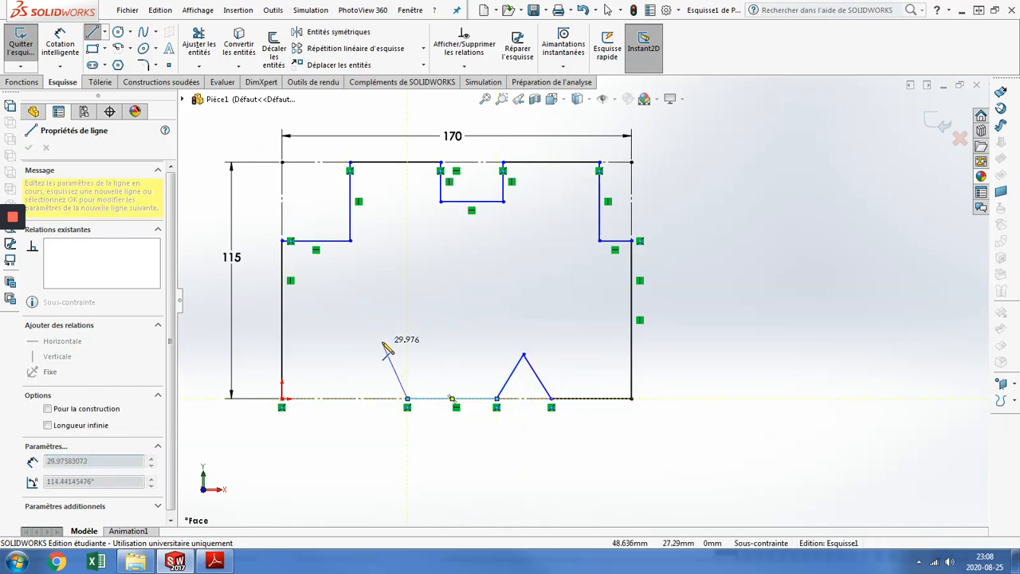
{"action": "left_click", "coordinate": [382, 341]}
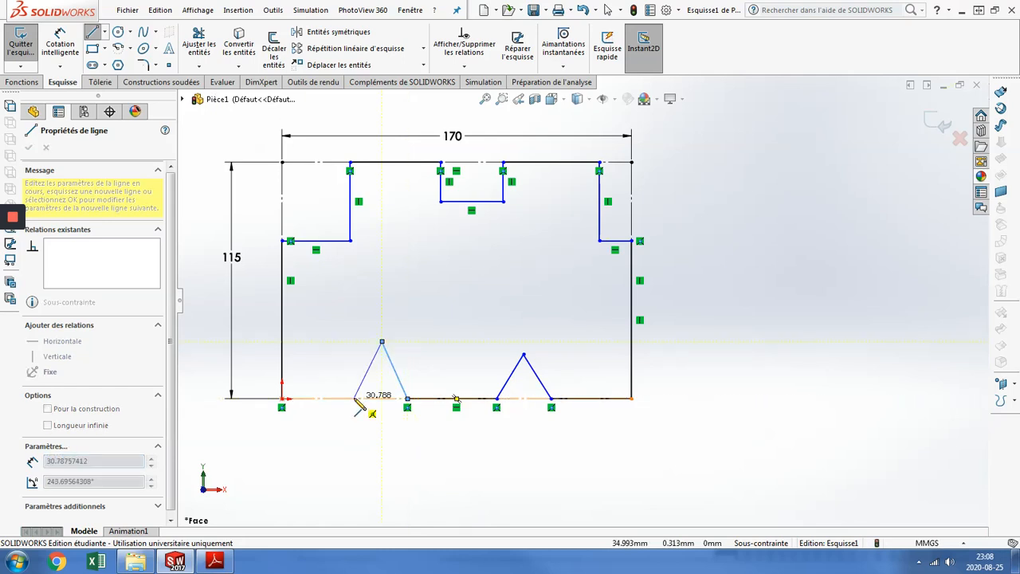
{"action": "left_click", "coordinate": [354, 398]}
{"action": "left_click", "coordinate": [281, 399]}
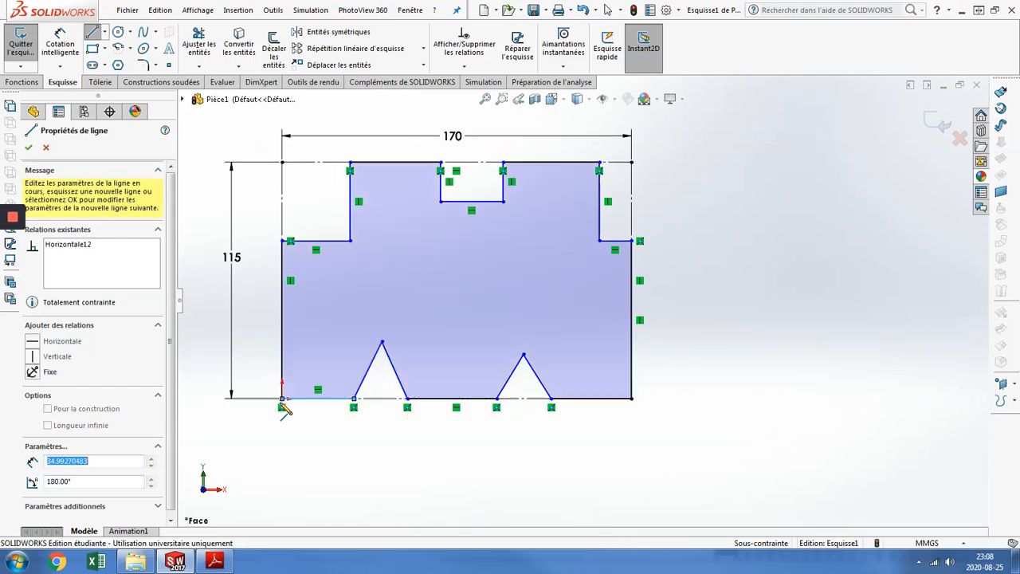
{"action": "key", "text": "Escape"}
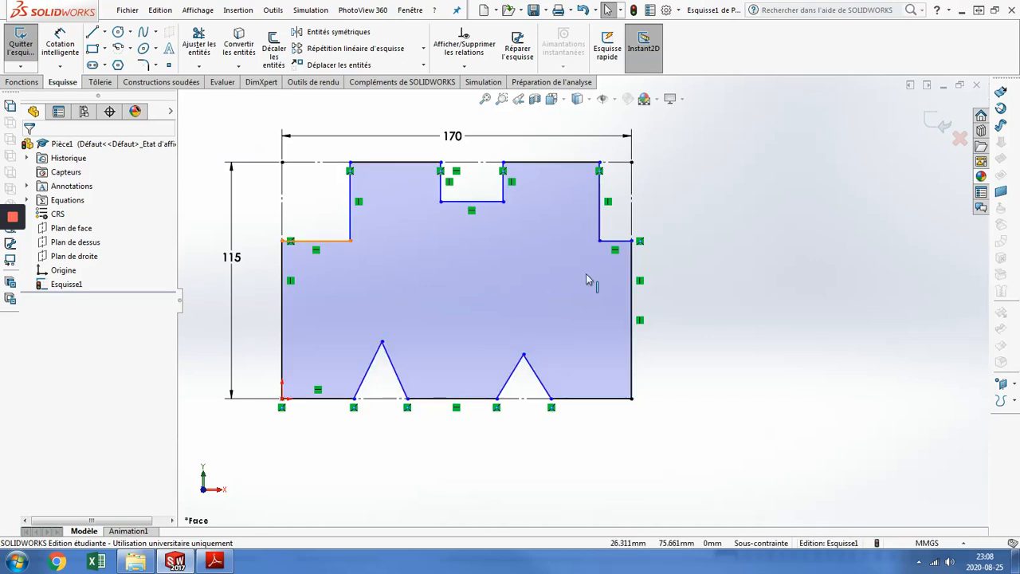
Step: Add an equal-length relation between the left and right horizontal shoulder lines
{"action": "left_click", "coordinate": [627, 247]}
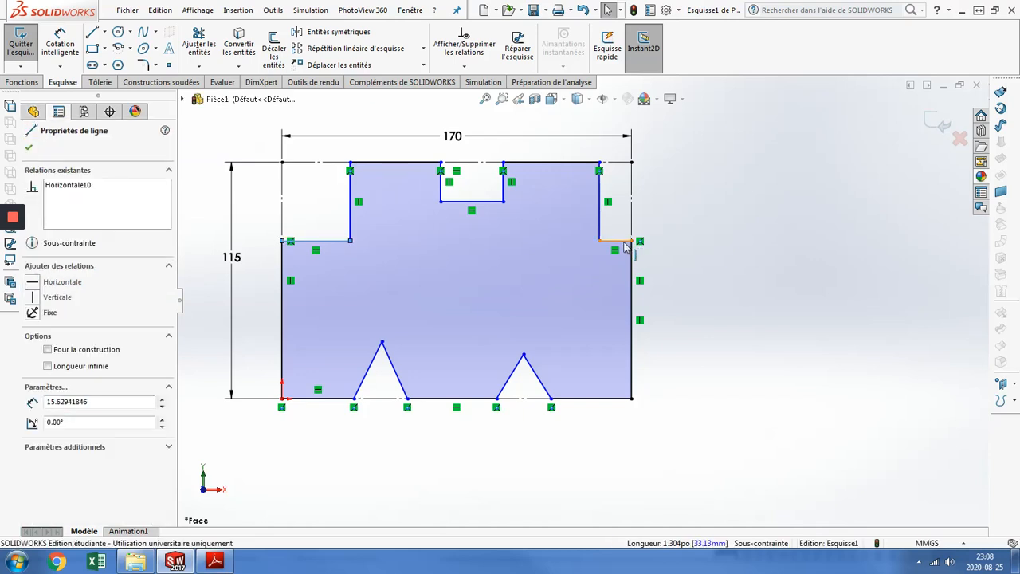
{"action": "left_click", "coordinate": [631, 251], "text": "ctrl"}
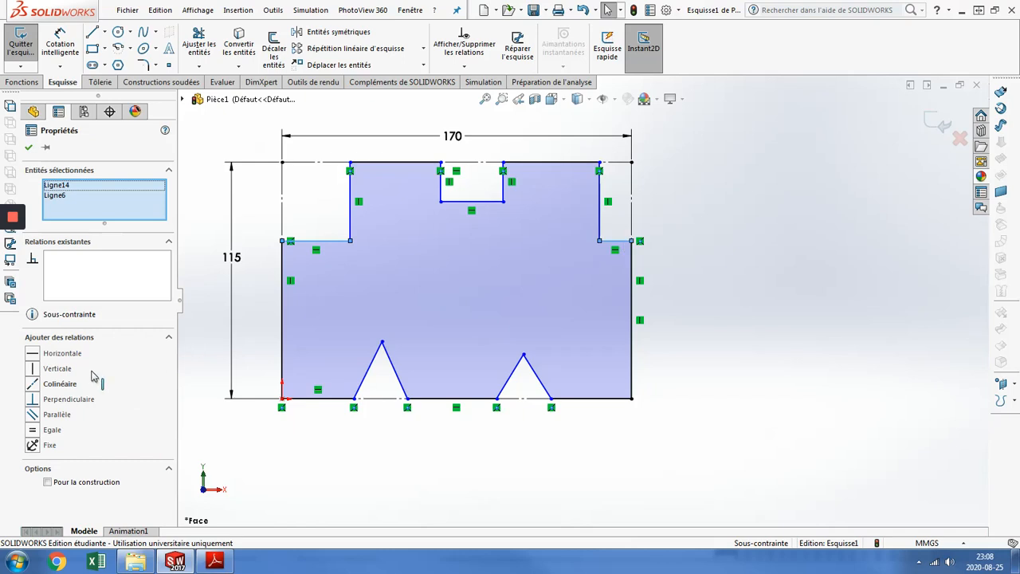
{"action": "left_click", "coordinate": [33, 431]}
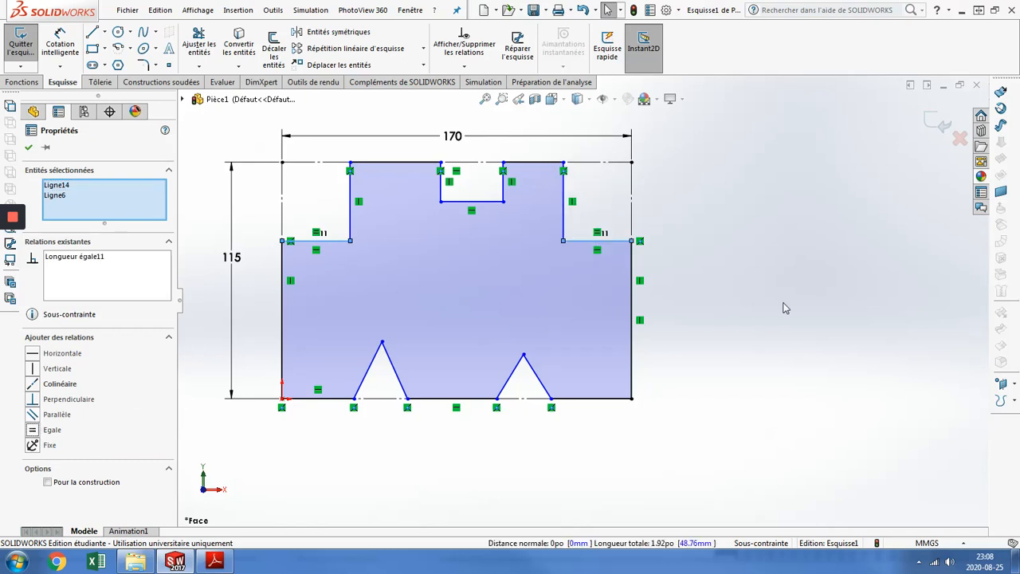
{"action": "left_click", "coordinate": [752, 304]}
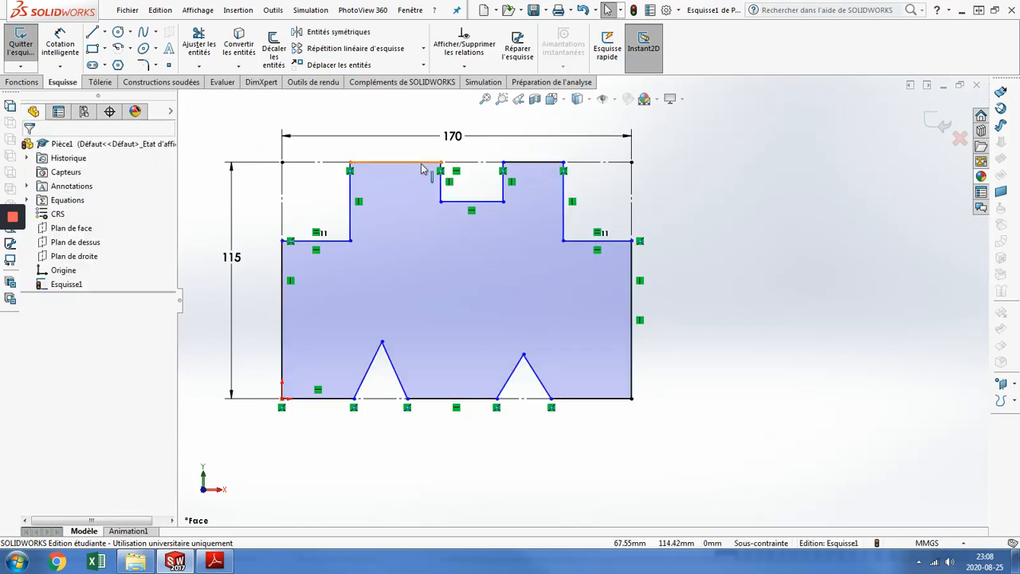
Step: Make the two top edges on either side of the rectangular notch equal in length
{"action": "left_click", "coordinate": [553, 166]}
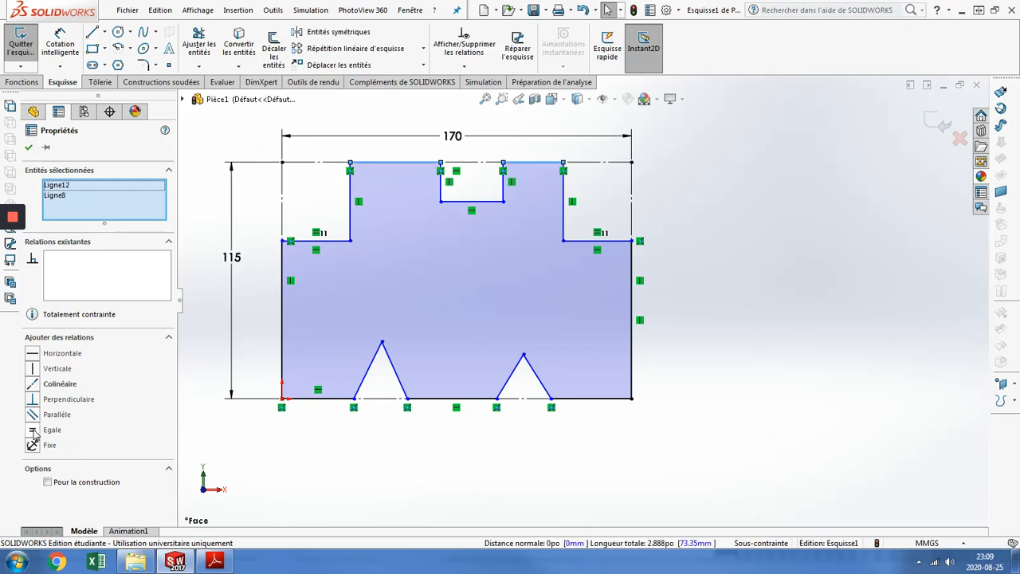
{"action": "left_click", "coordinate": [32, 431]}
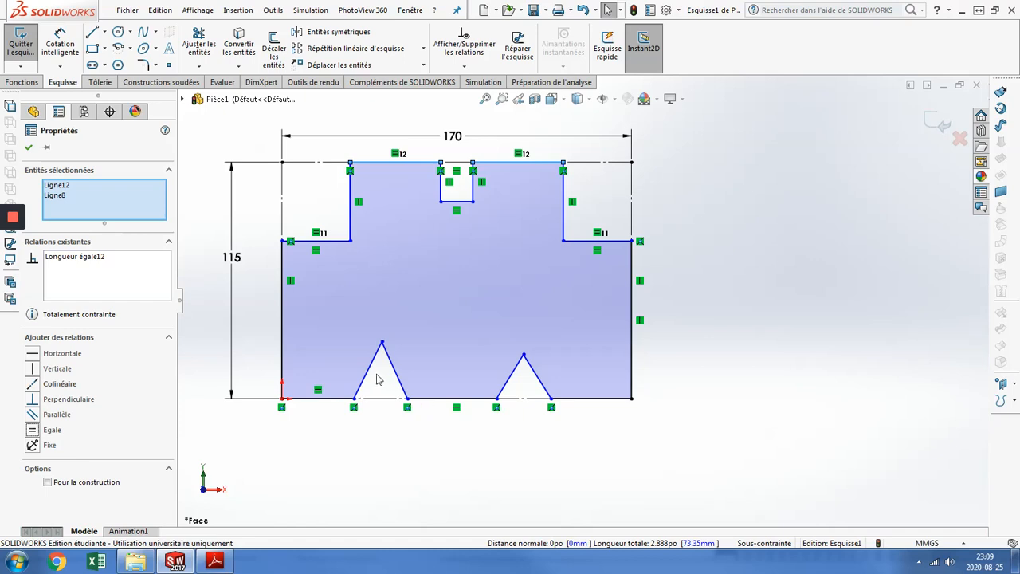
{"action": "key", "text": "Escape"}
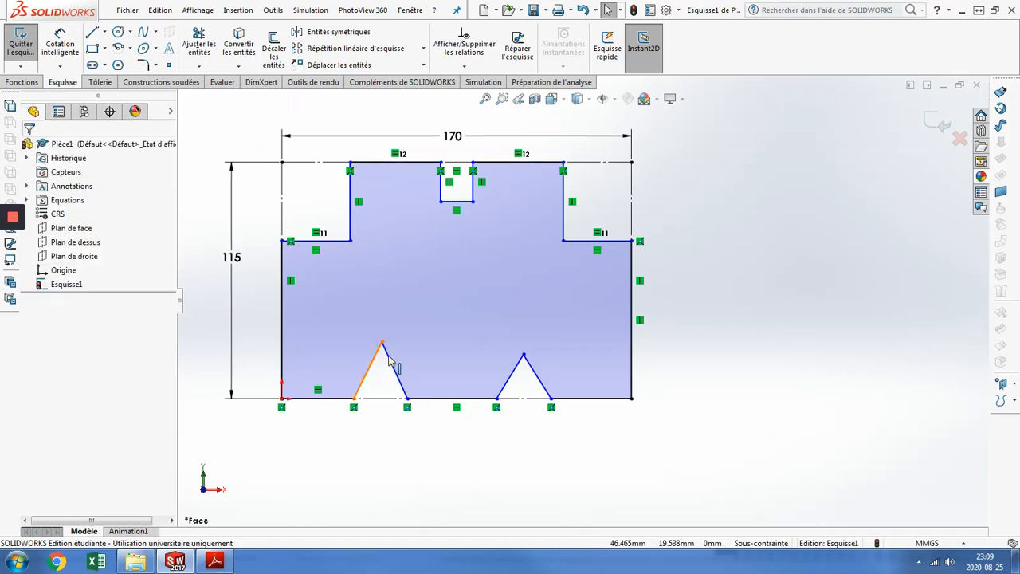
Step: Make the two sides of each V-shaped bottom notch equal in length, one notch at a time
{"action": "left_click", "coordinate": [391, 360]}
{"action": "left_click", "coordinate": [390, 360]}
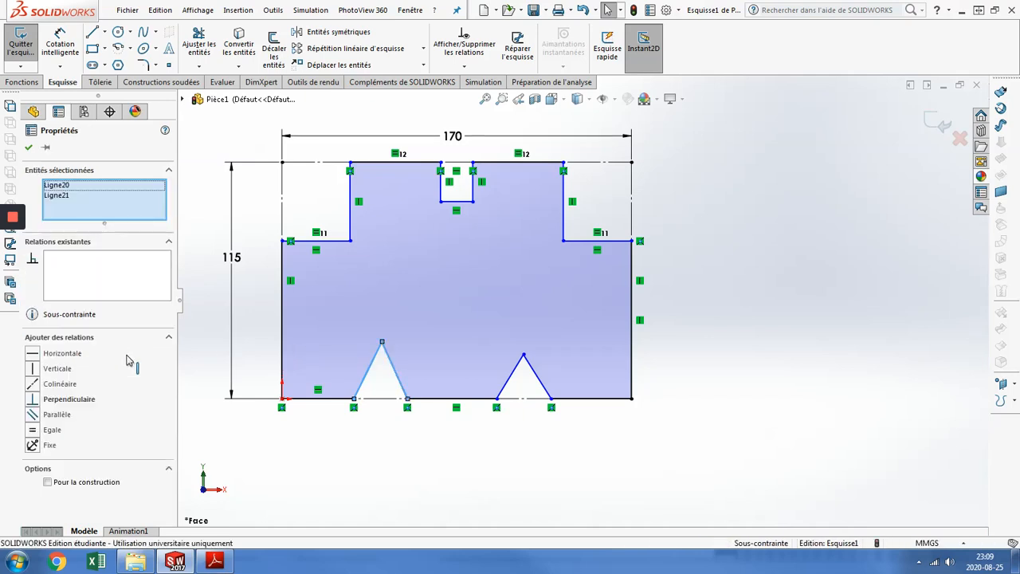
{"action": "left_click", "coordinate": [33, 431]}
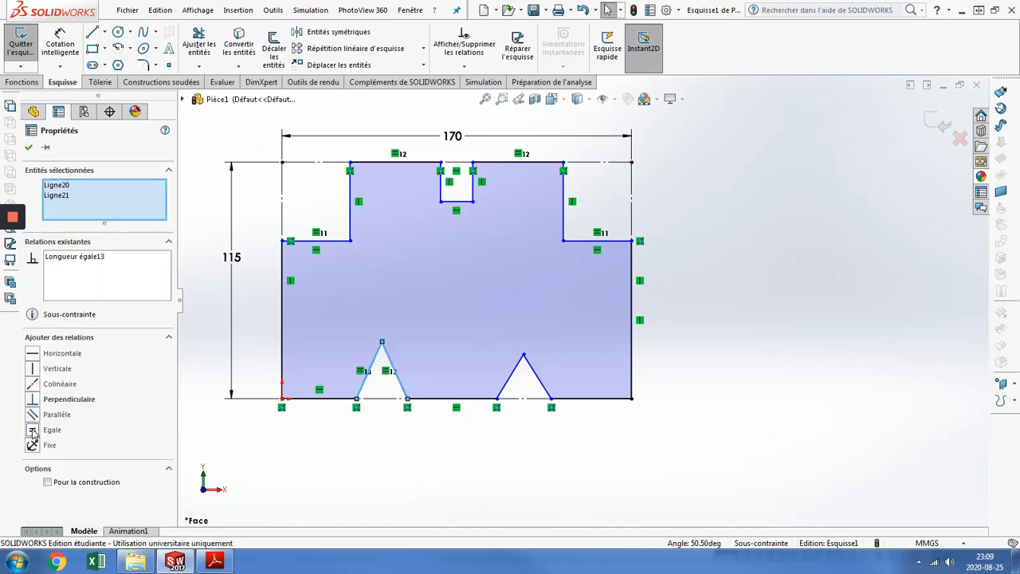
{"action": "left_click", "coordinate": [536, 373]}
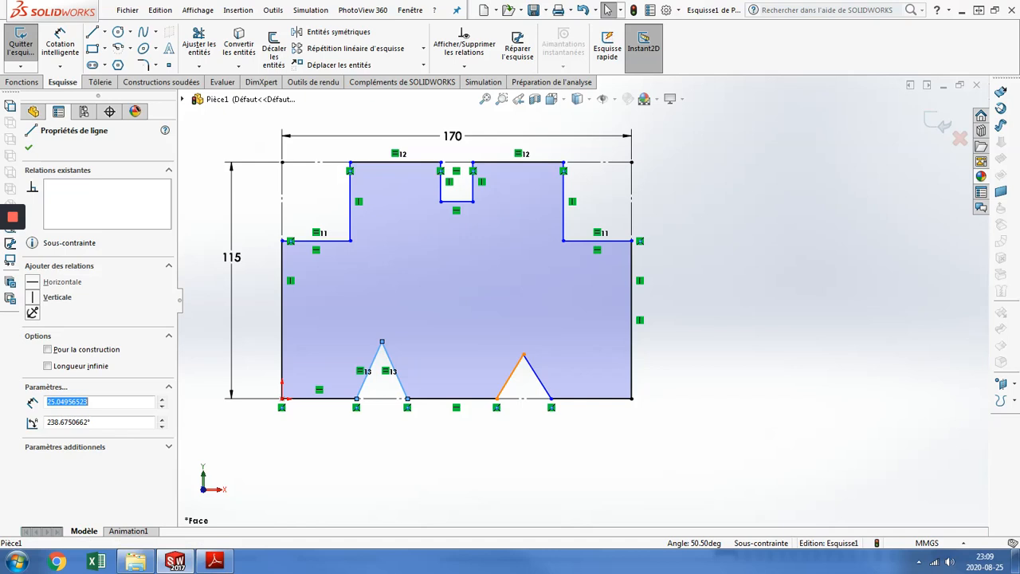
{"action": "left_click", "coordinate": [536, 373]}
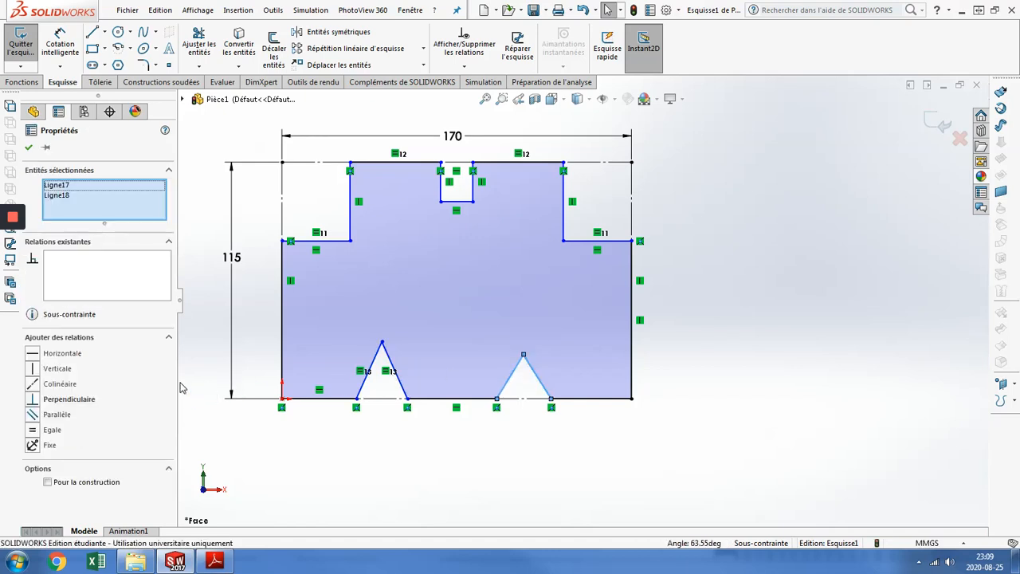
{"action": "left_click", "coordinate": [32, 431]}
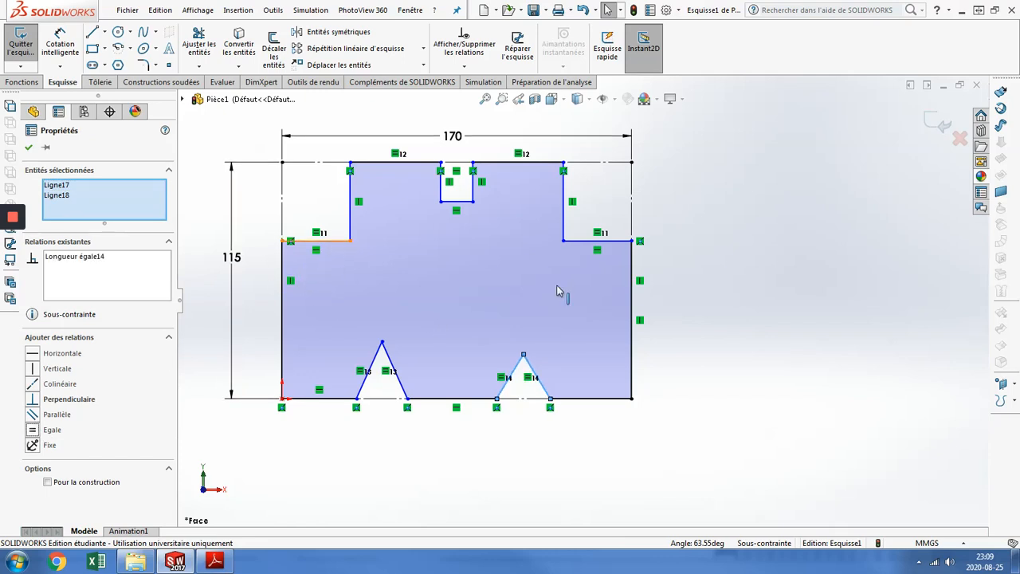
Step: Add a collinear relation between the left and right horizontal shoulder lines
{"action": "left_click", "coordinate": [582, 242]}
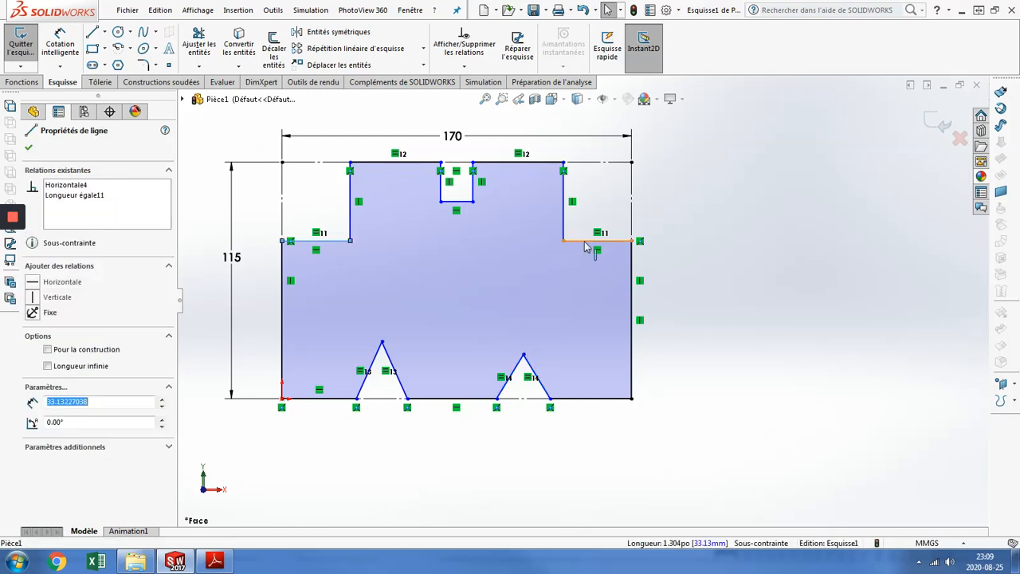
{"action": "left_click", "coordinate": [584, 243]}
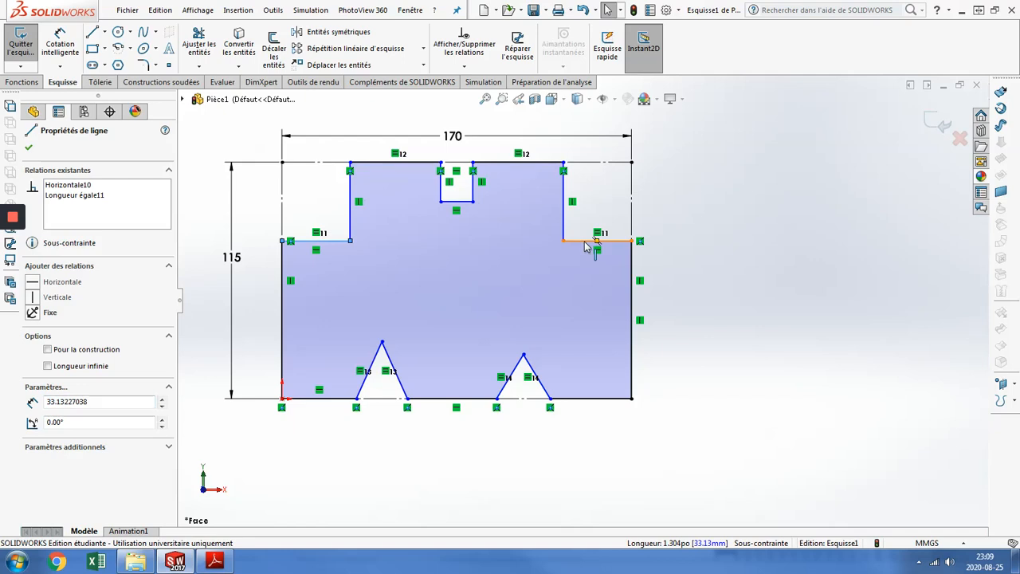
{"action": "left_click", "coordinate": [586, 244], "text": "ctrl"}
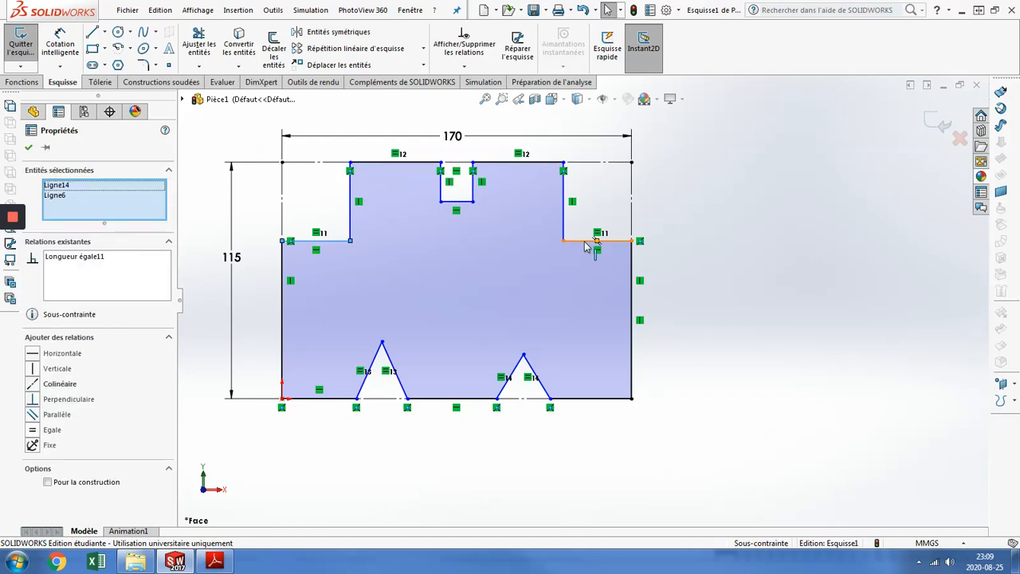
{"action": "left_click", "coordinate": [32, 386]}
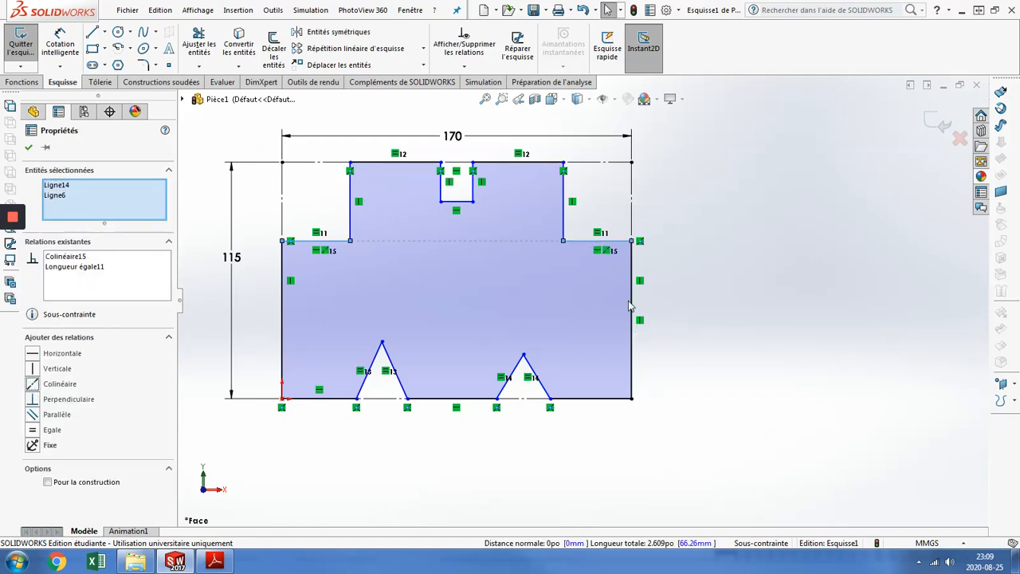
{"action": "left_click", "coordinate": [29, 148]}
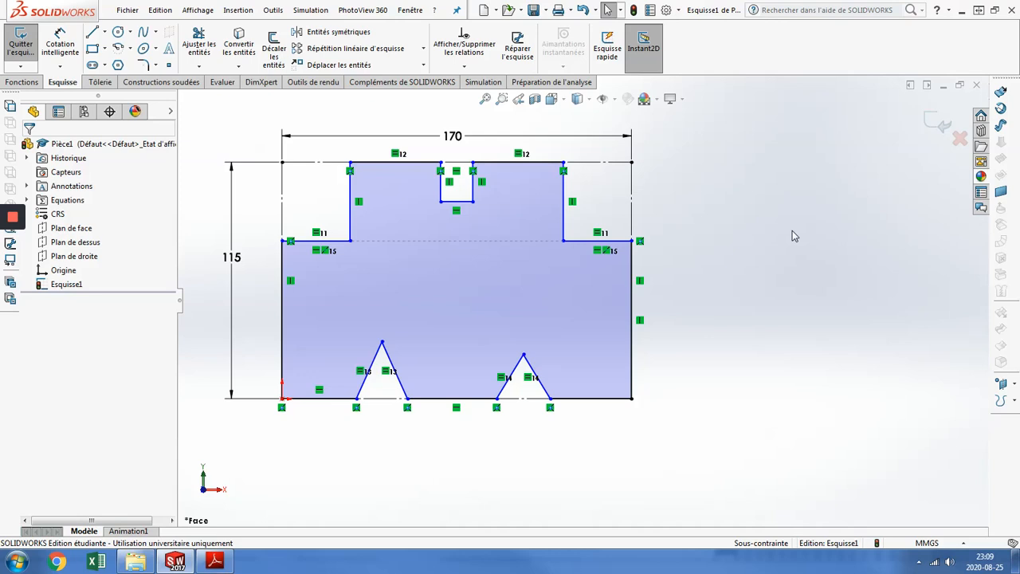
Step: Dimension the outline's left vertical edge to 75 mm and the left horizontal shoulder to 25 mm
{"action": "left_click", "coordinate": [62, 46]}
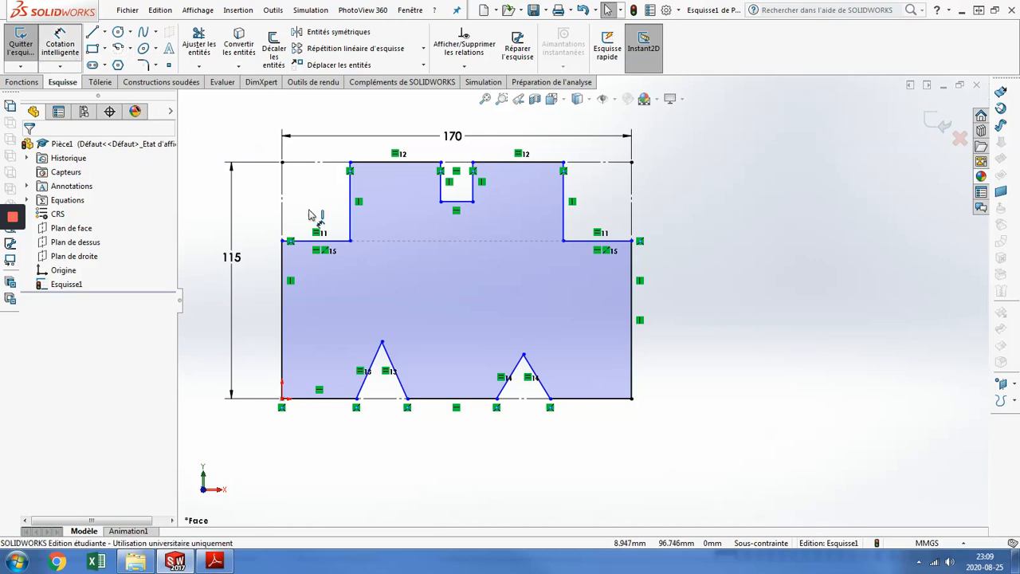
{"action": "left_click", "coordinate": [283, 276]}
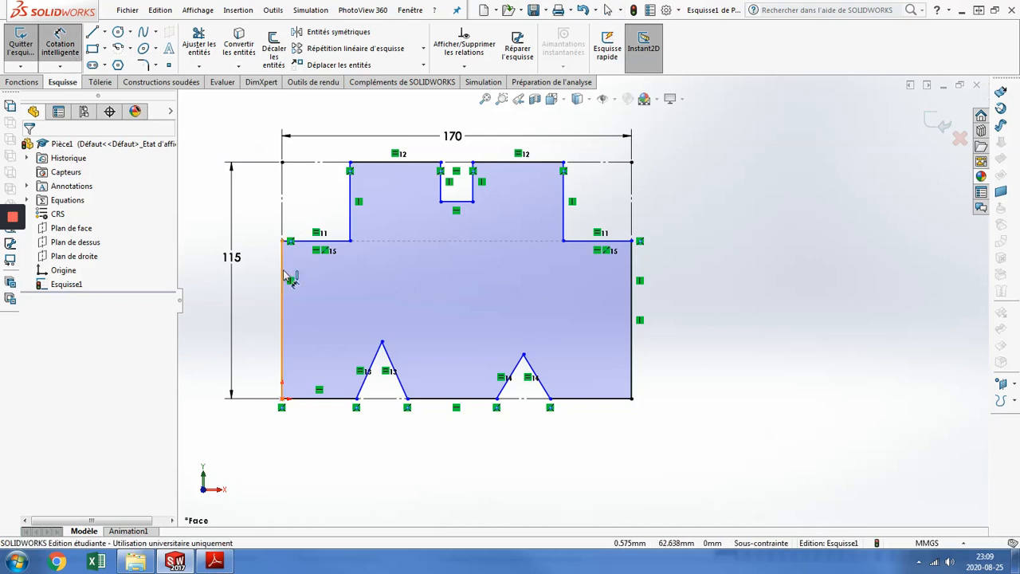
{"action": "left_click", "coordinate": [256, 304]}
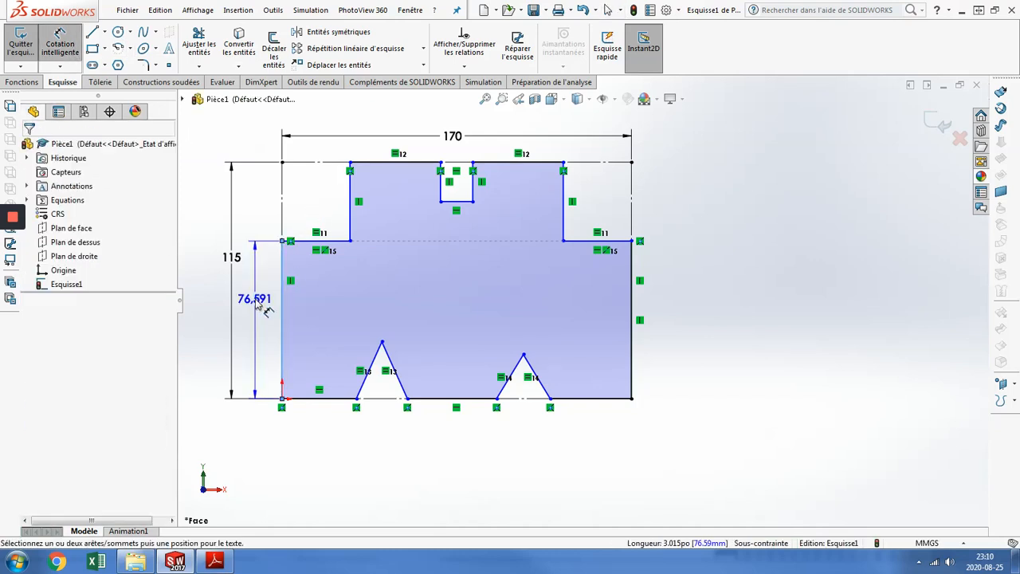
{"action": "left_click", "coordinate": [256, 303]}
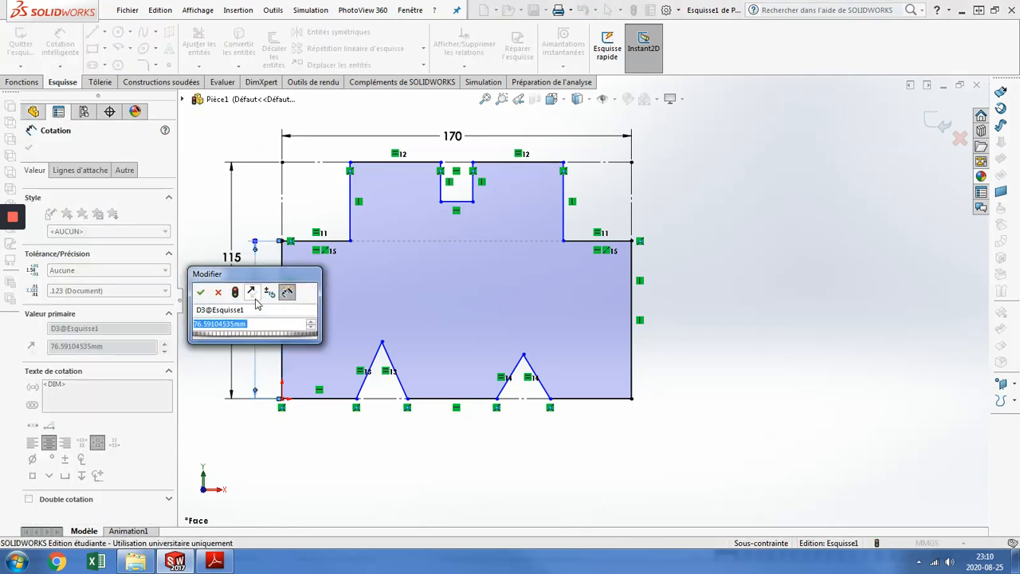
{"action": "type", "text": "75"}
{"action": "key", "text": "Return"}
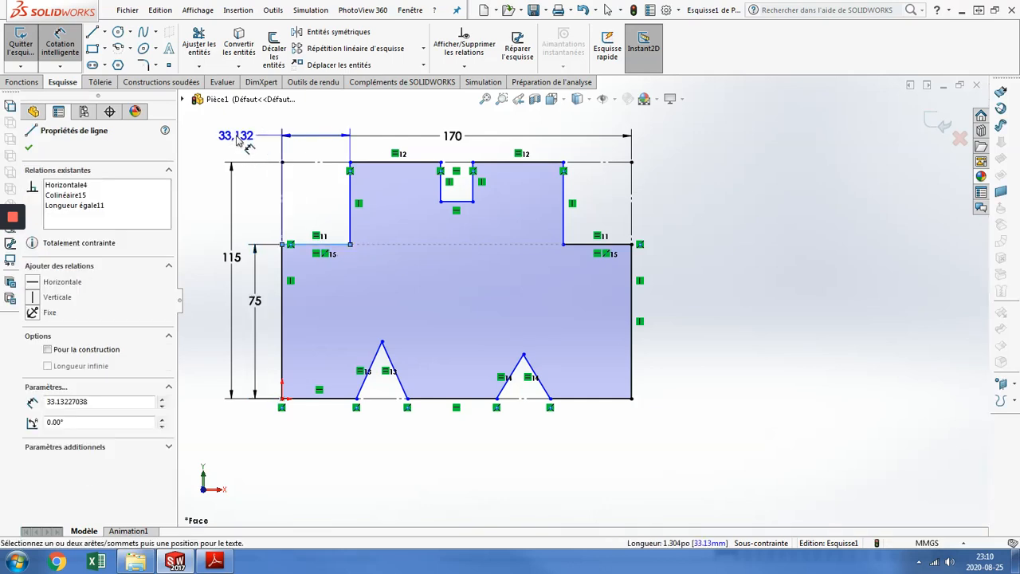
{"action": "left_click", "coordinate": [239, 139]}
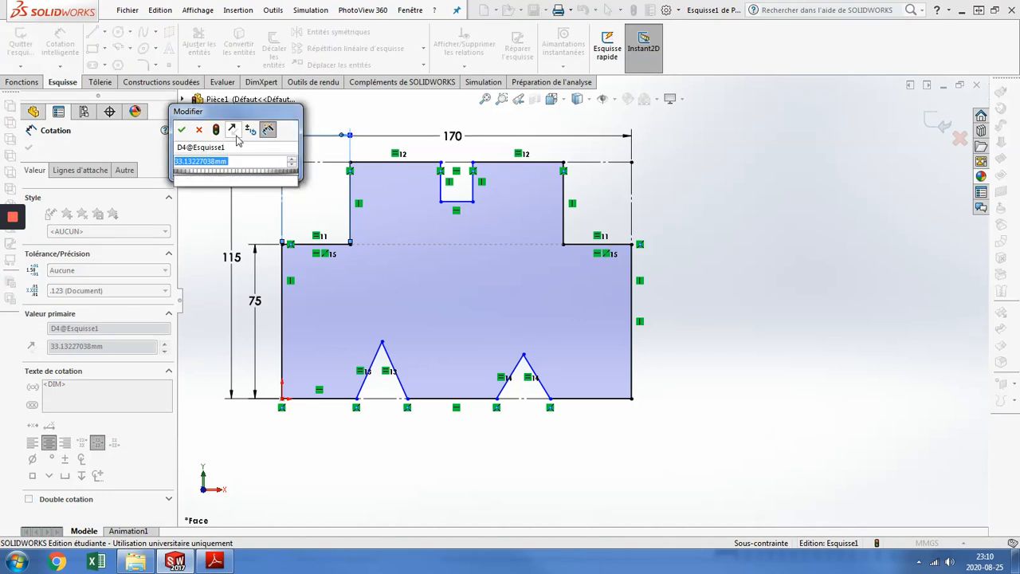
{"action": "key", "text": "Return"}
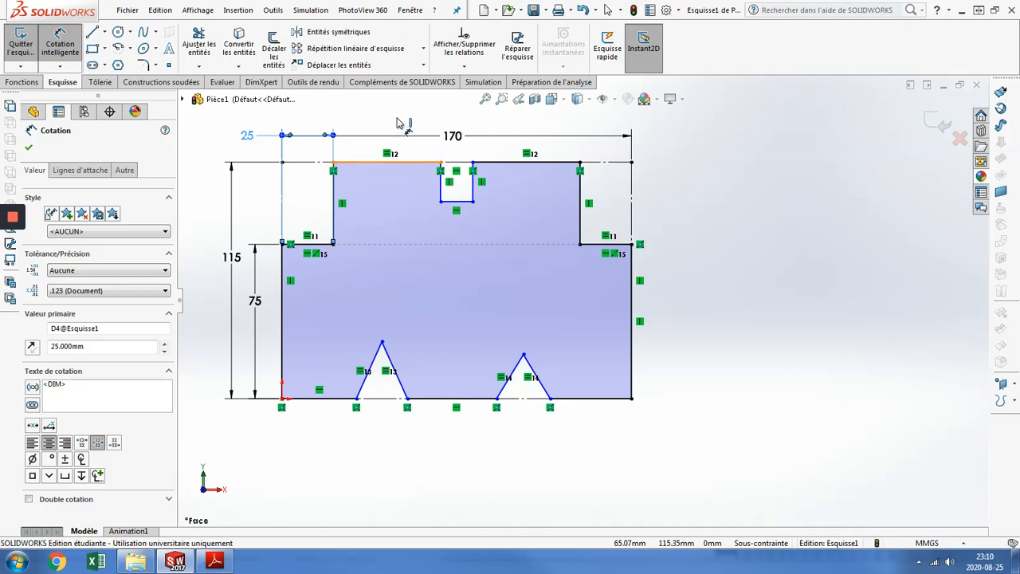
Step: Dimension the top edge left of the rectangular notch to 40 mm and leave the dimension command
{"action": "left_click", "coordinate": [398, 163]}
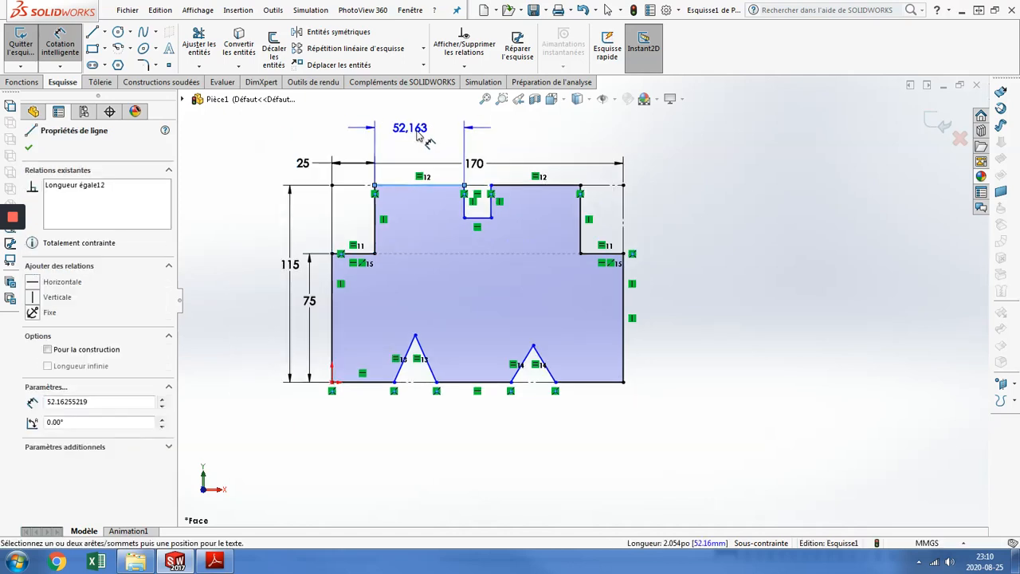
{"action": "left_click", "coordinate": [416, 135]}
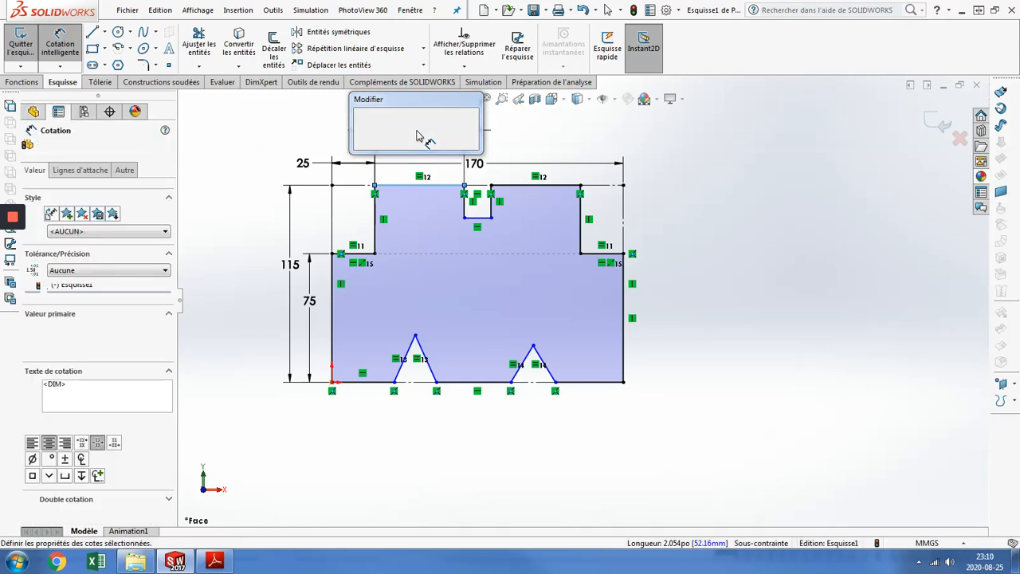
{"action": "type", "text": "4"}
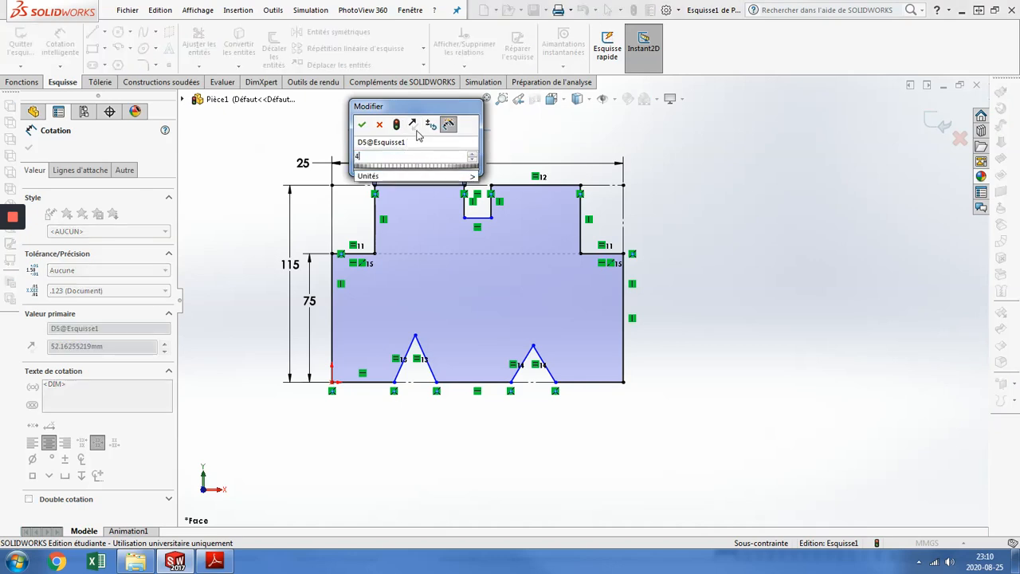
{"action": "type", "text": "0"}
{"action": "key", "text": "Escape"}
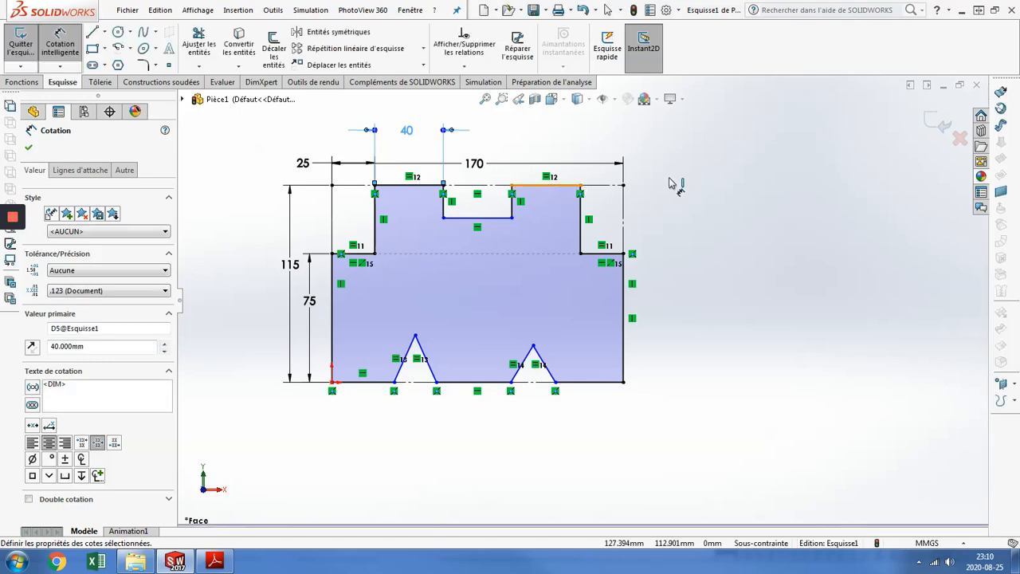
{"action": "key", "text": "Escape"}
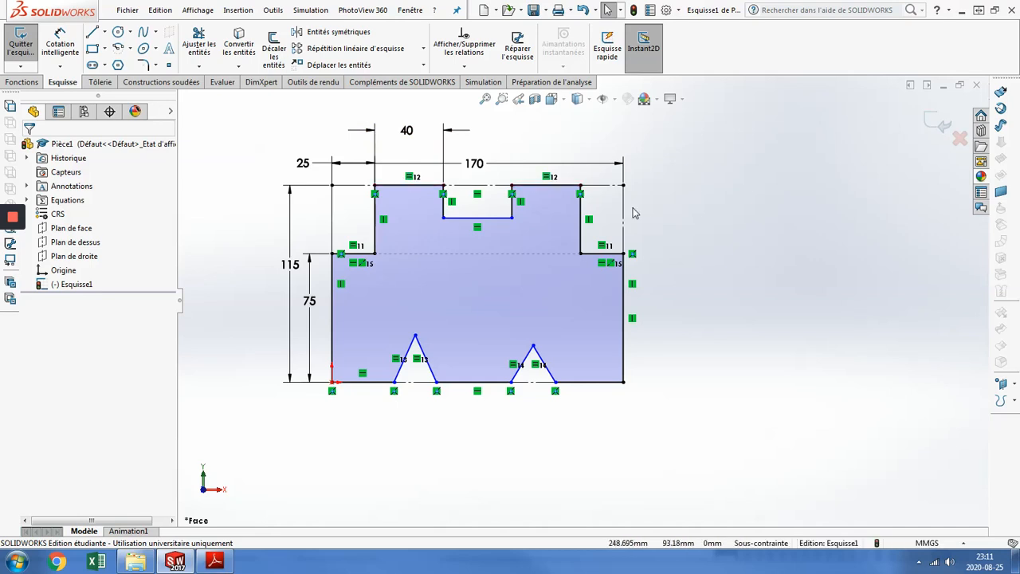
Step: Dimension the rectangular top notch's depth to 10 mm on its right vertical side, placing the dimension right of the profile
{"action": "left_click", "coordinate": [67, 67]}
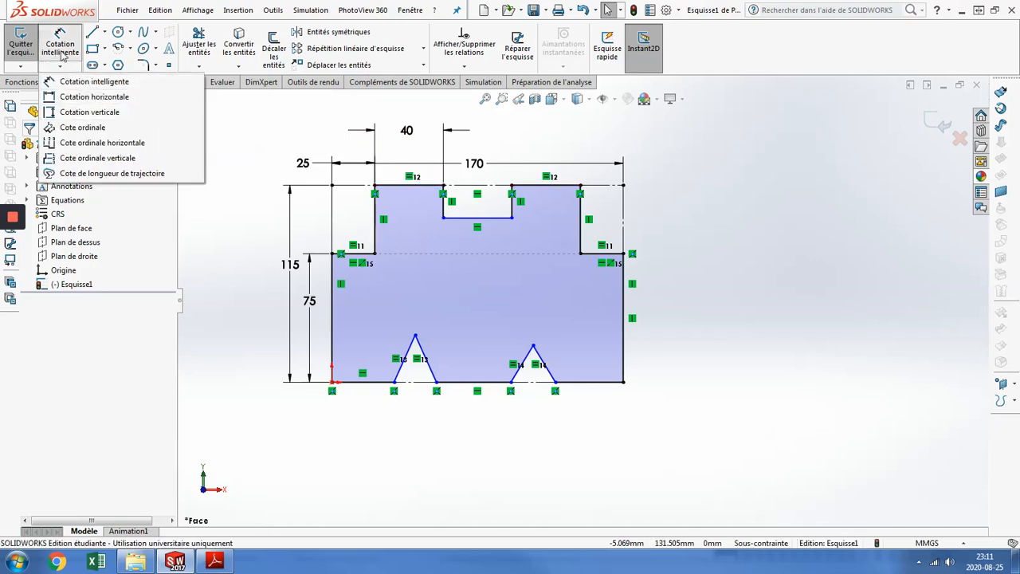
{"action": "left_click", "coordinate": [76, 76]}
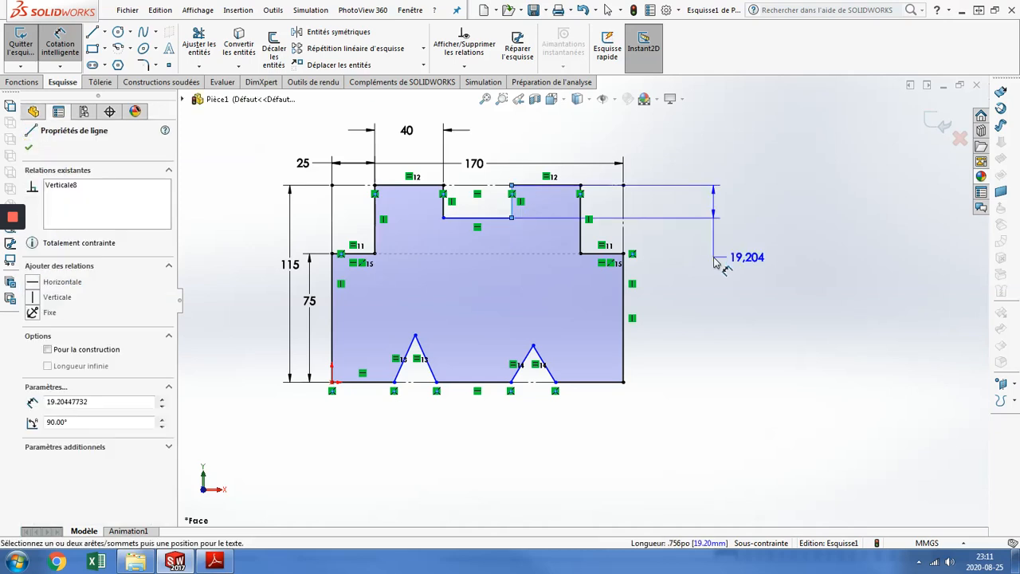
{"action": "left_click", "coordinate": [714, 263]}
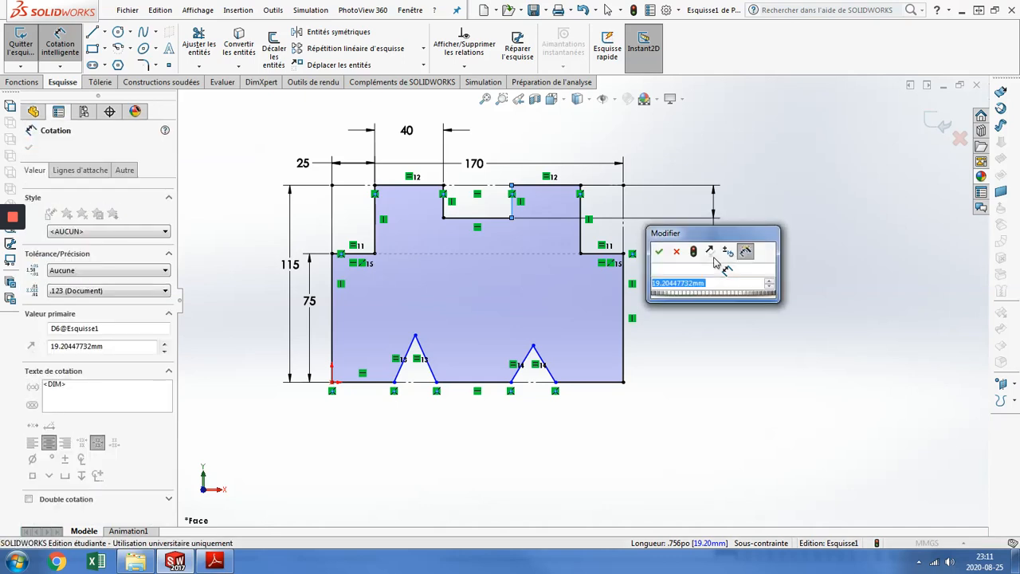
{"action": "key", "text": "Return"}
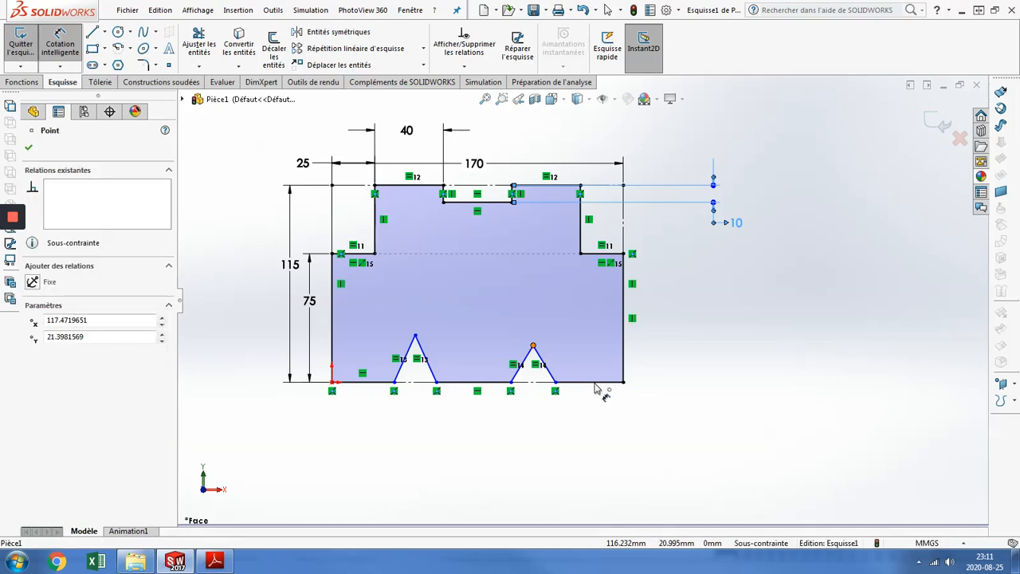
Step: Dimension the height of the right V-shaped notch from the bottom edge to its apex as 22 mm
{"action": "left_click", "coordinate": [690, 371]}
{"action": "left_click", "coordinate": [686, 365]}
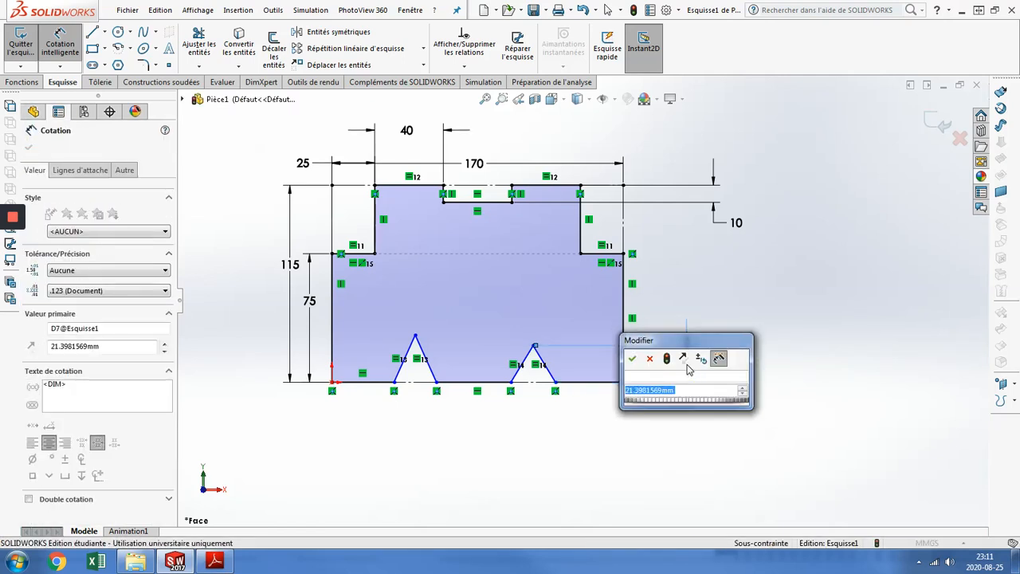
{"action": "type", "text": "22"}
{"action": "key", "text": "Return"}
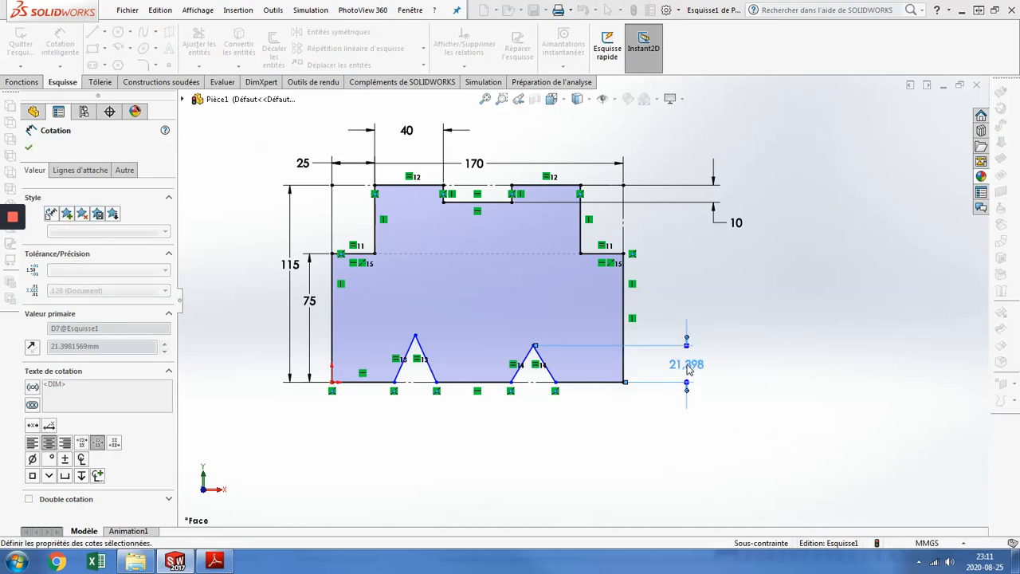
Step: Dimension the bottom edge segment between the right V-shaped notch and the plate's right corner to 18 mm
{"action": "left_click", "coordinate": [590, 383]}
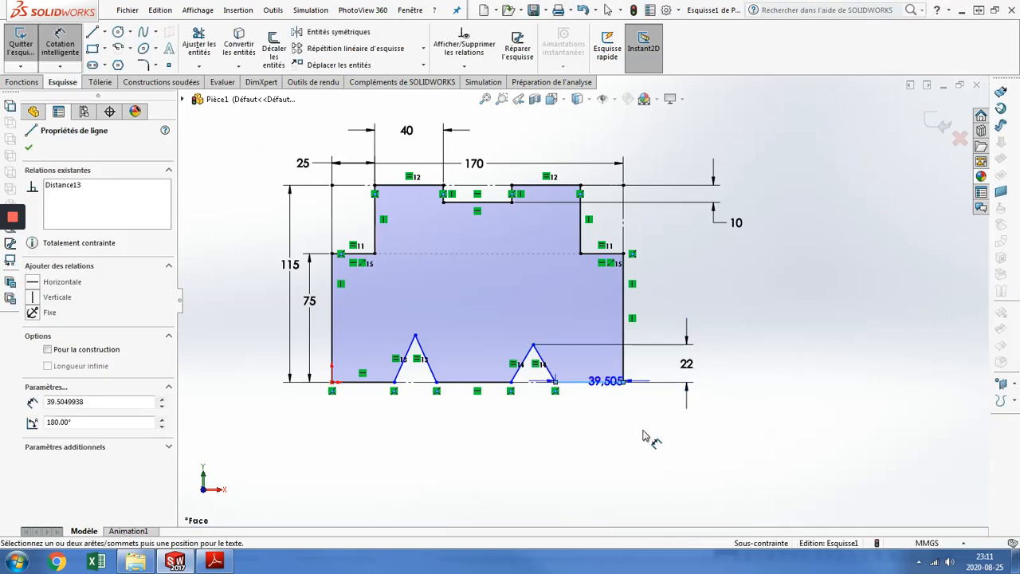
{"action": "left_click", "coordinate": [663, 435]}
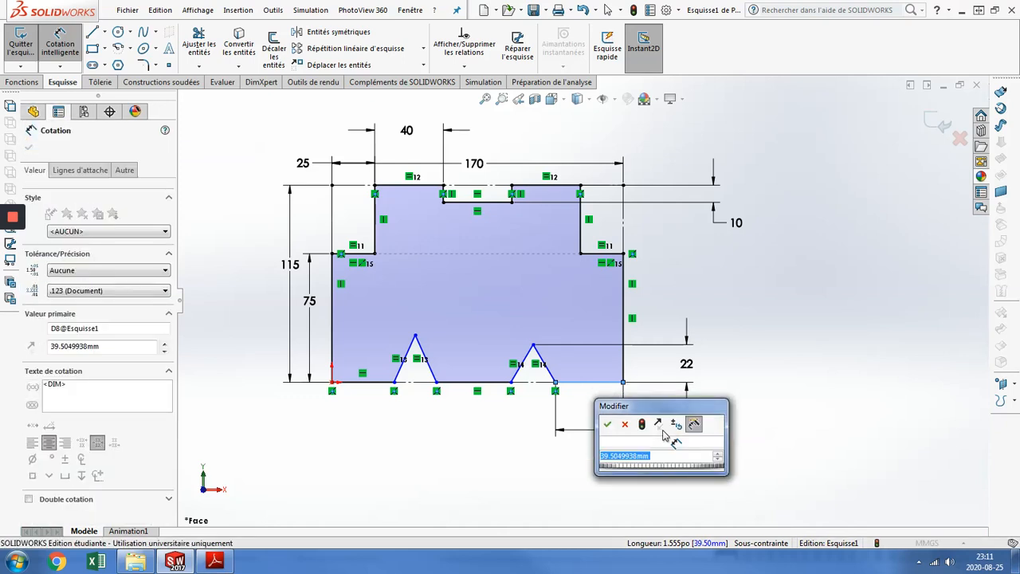
{"action": "key", "text": "Return"}
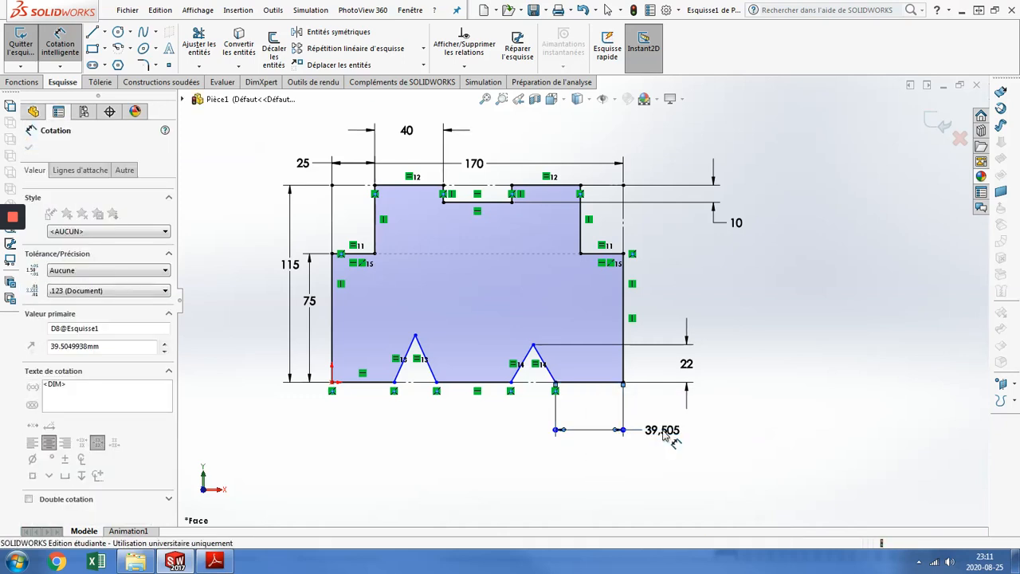
{"action": "double_click", "coordinate": [662, 430]}
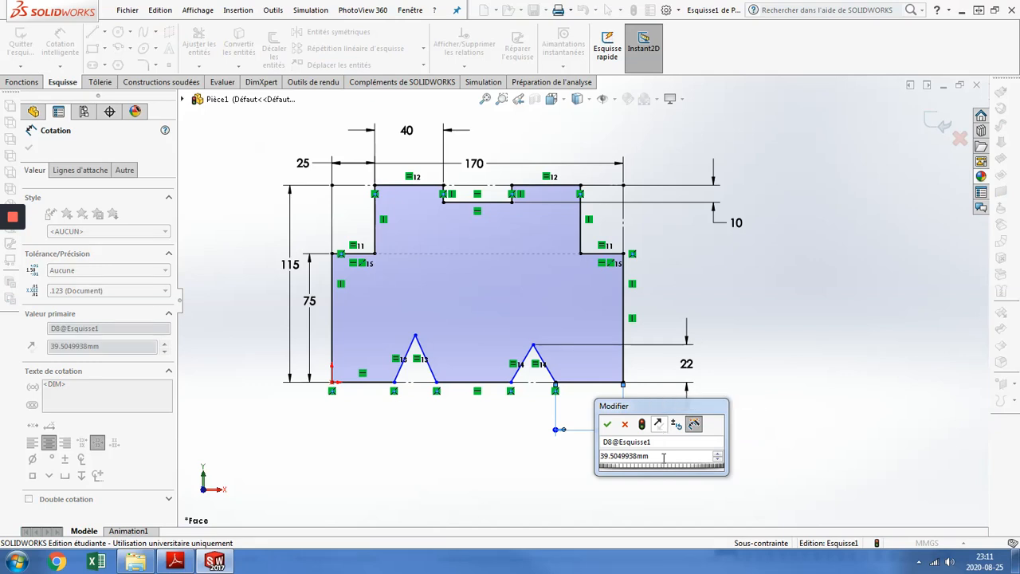
{"action": "double_click", "coordinate": [663, 458]}
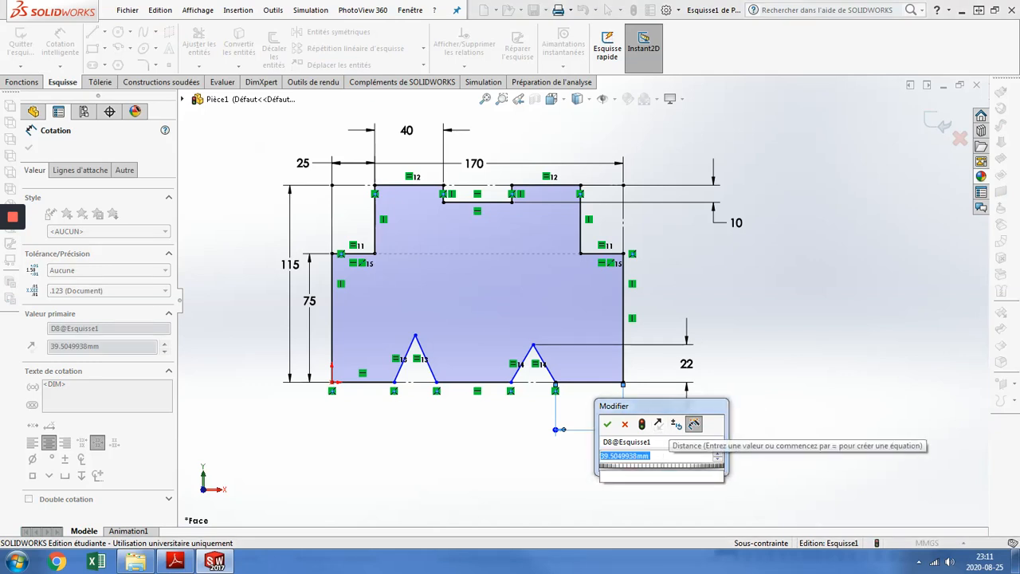
{"action": "type", "text": "18"}
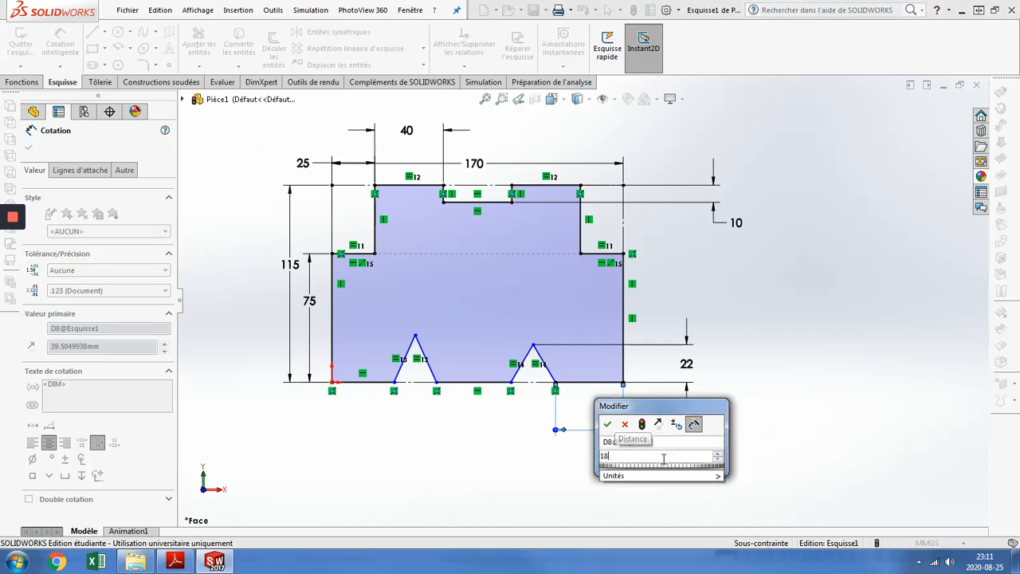
{"action": "left_click", "coordinate": [610, 424]}
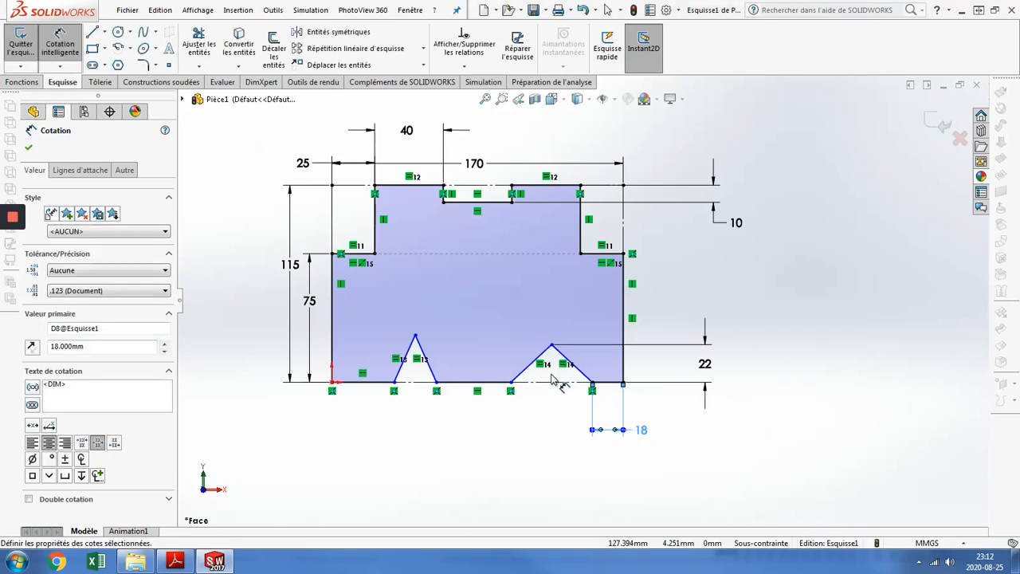
Step: Dimension the height of the left V-shaped notch from the bottom edge to its apex as 30 mm
{"action": "left_click", "coordinate": [381, 387]}
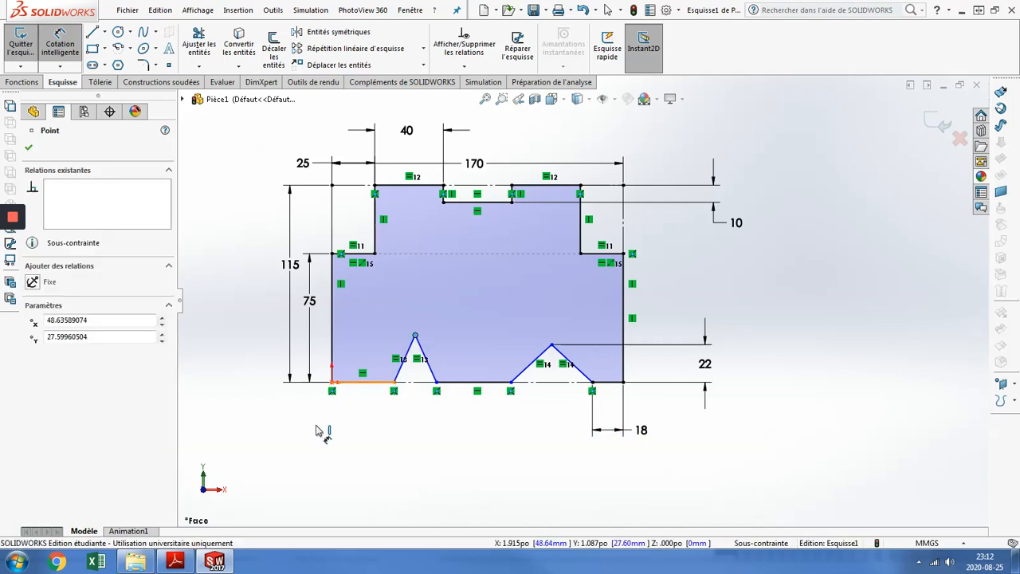
{"action": "left_click", "coordinate": [355, 383]}
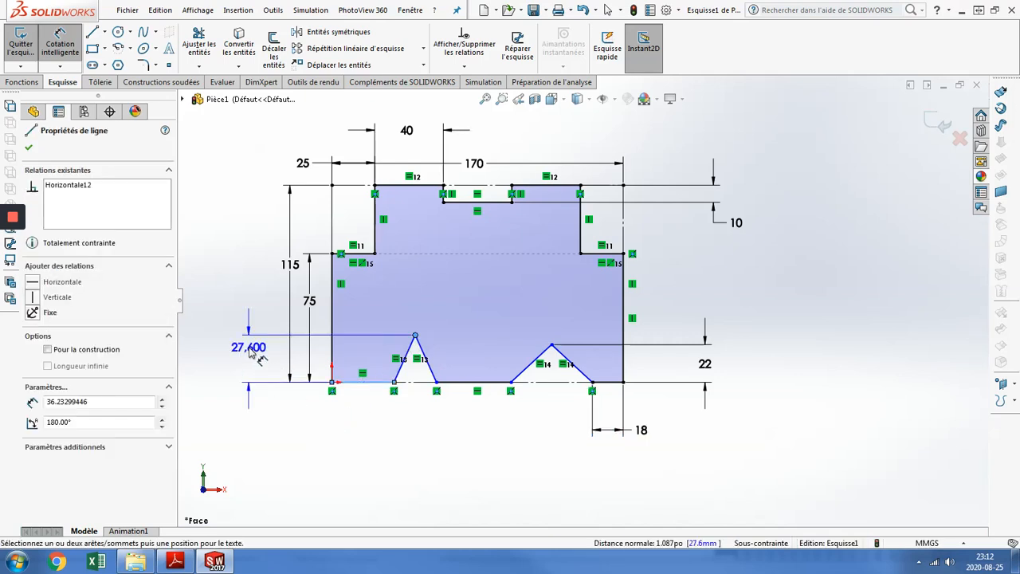
{"action": "left_click", "coordinate": [251, 357]}
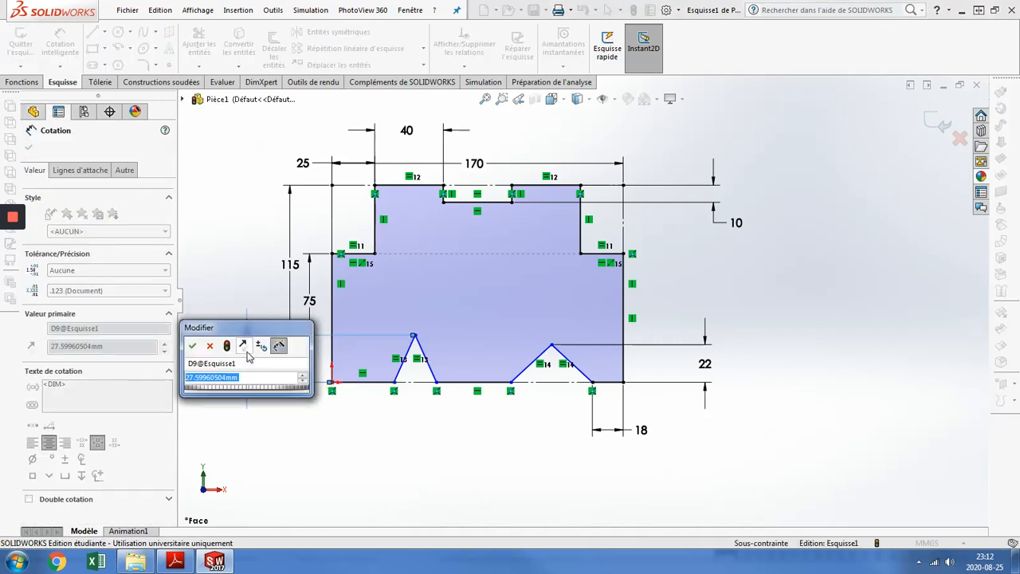
{"action": "type", "text": "30"}
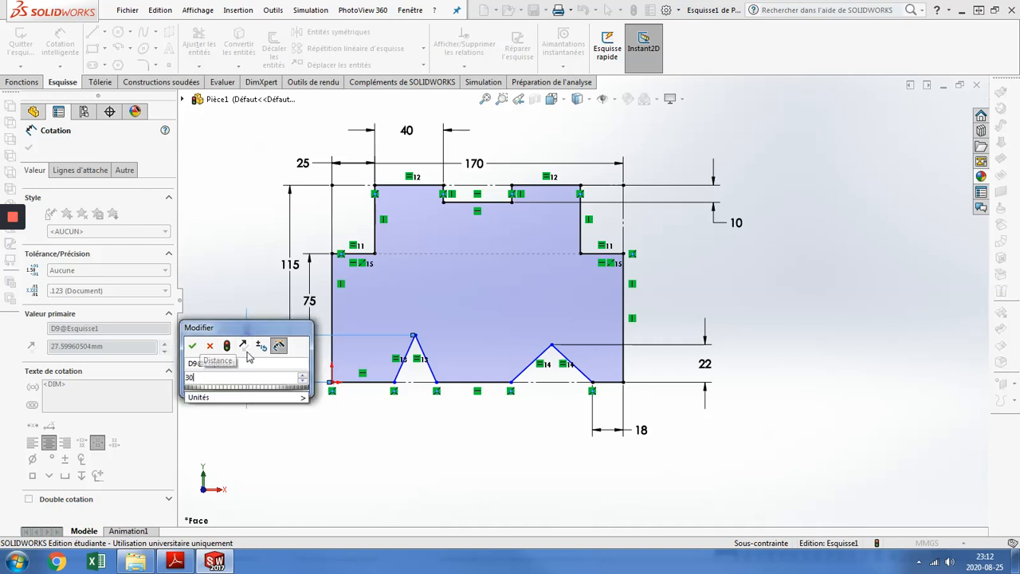
{"action": "key", "text": "Return"}
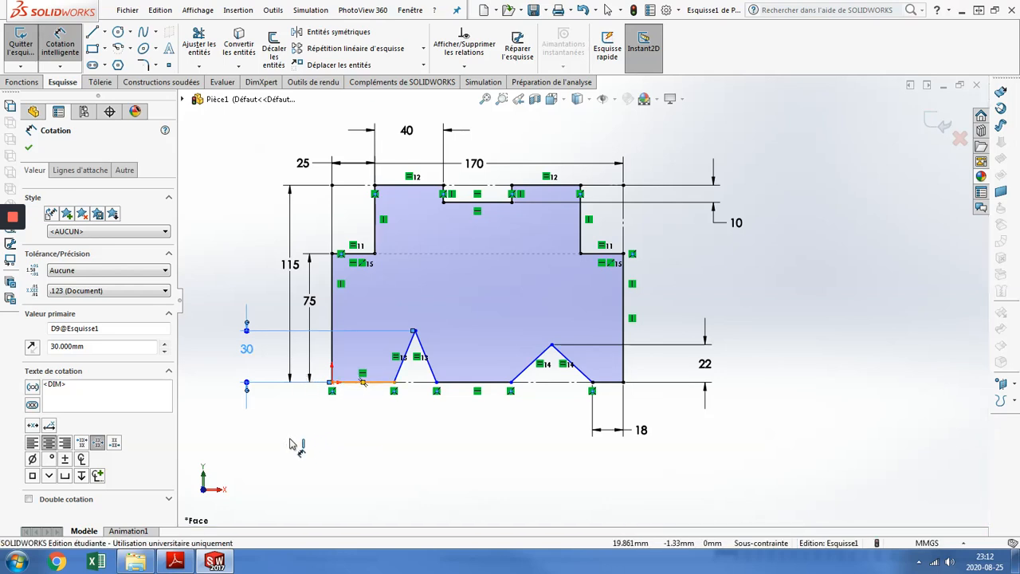
Step: Dimension the bottom edge segment between the plate's left corner and the left V-shaped notch to 22 mm
{"action": "left_click", "coordinate": [363, 382]}
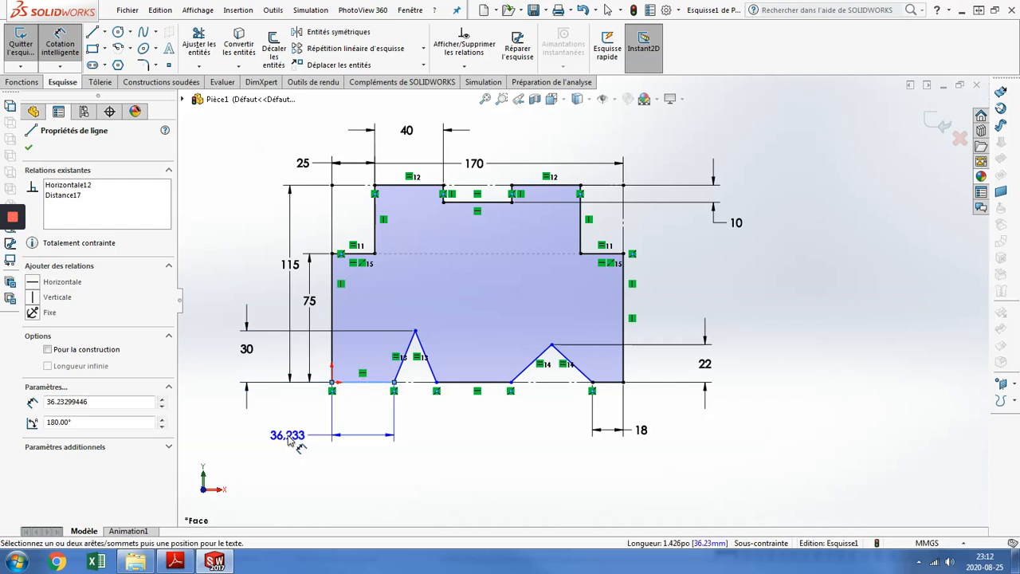
{"action": "left_click", "coordinate": [288, 440]}
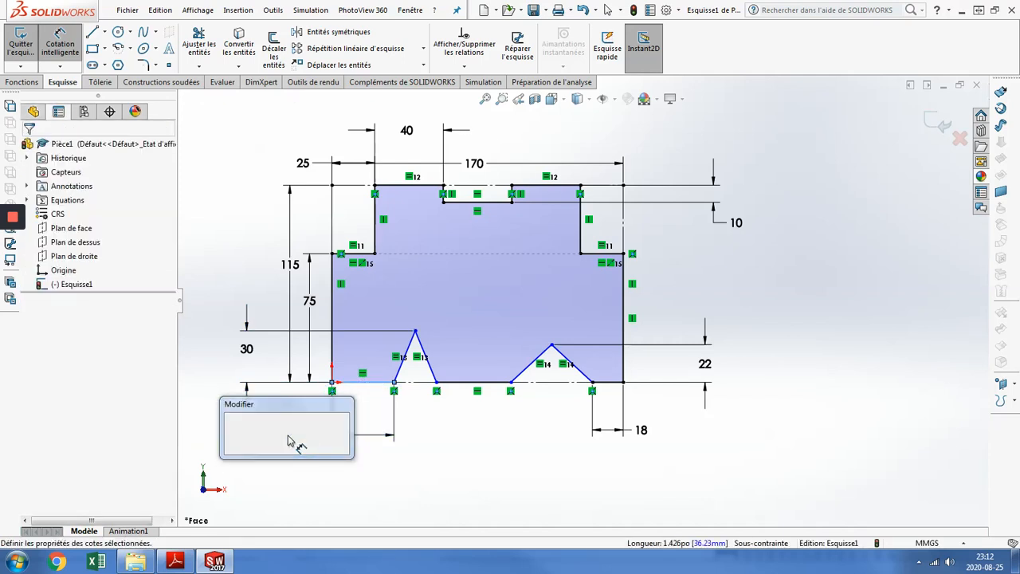
{"action": "key", "text": "Return"}
{"action": "double_click", "coordinate": [288, 435]}
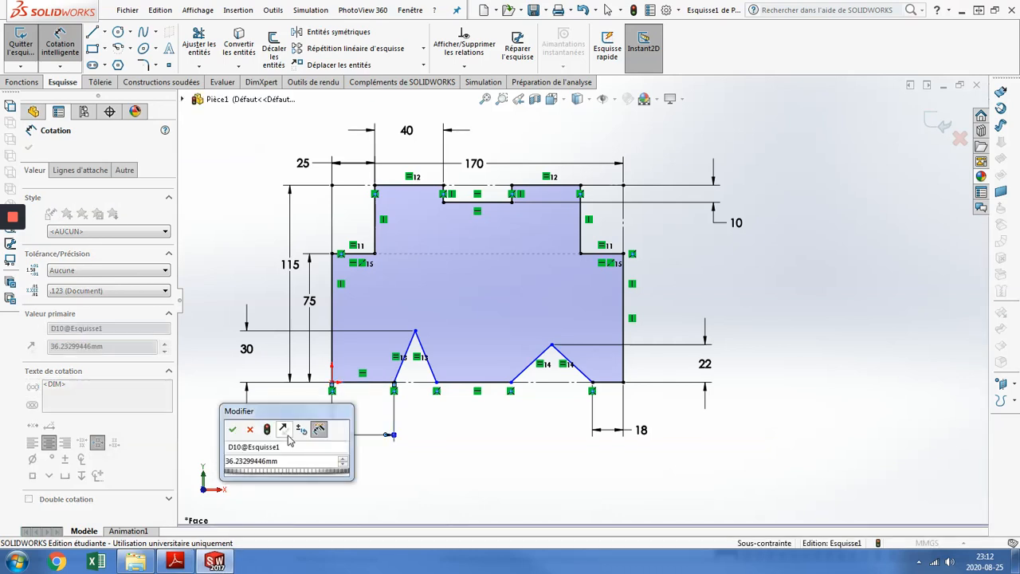
{"action": "double_click", "coordinate": [290, 461]}
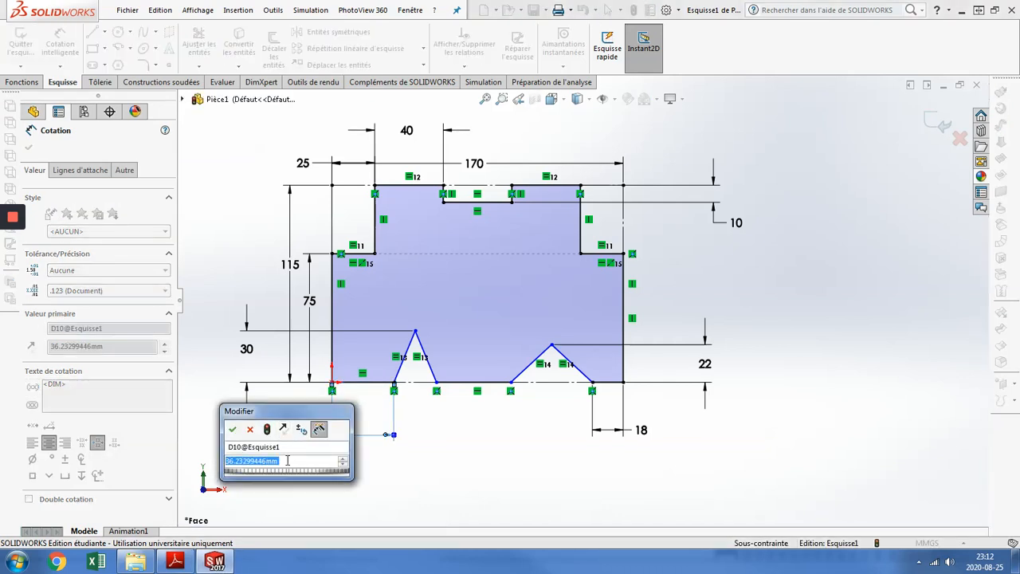
{"action": "type", "text": "22"}
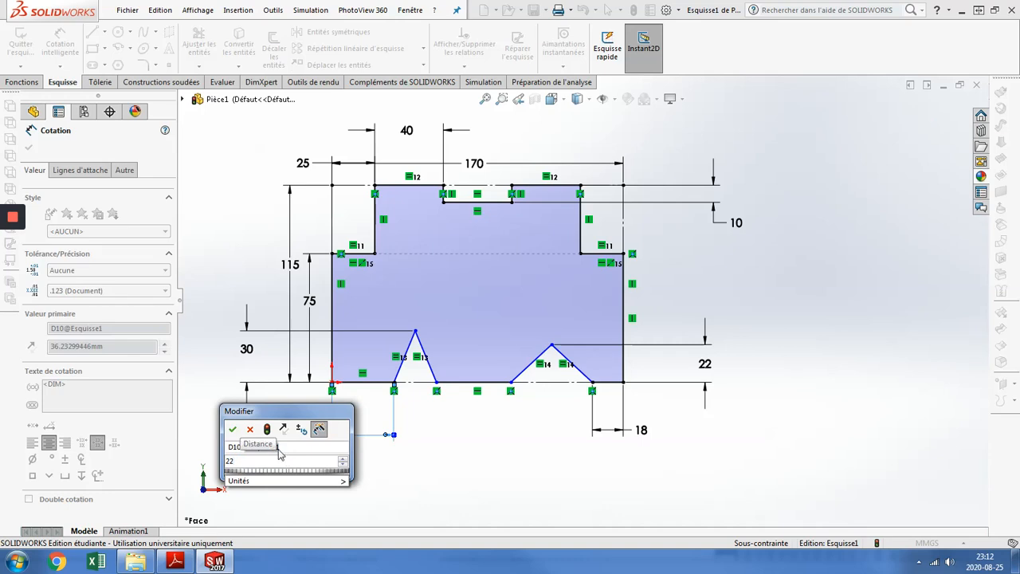
{"action": "left_click", "coordinate": [232, 431]}
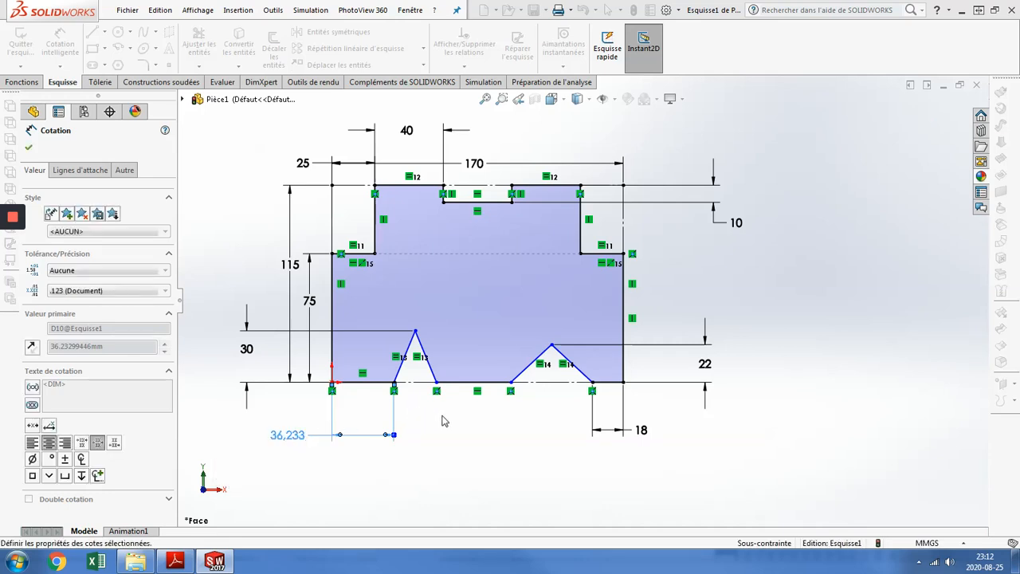
Step: Dimension the angle between the two sides of the left V-shaped notch to 60 degrees, placing it below the profile
{"action": "left_click", "coordinate": [415, 349]}
{"action": "left_click", "coordinate": [414, 349]}
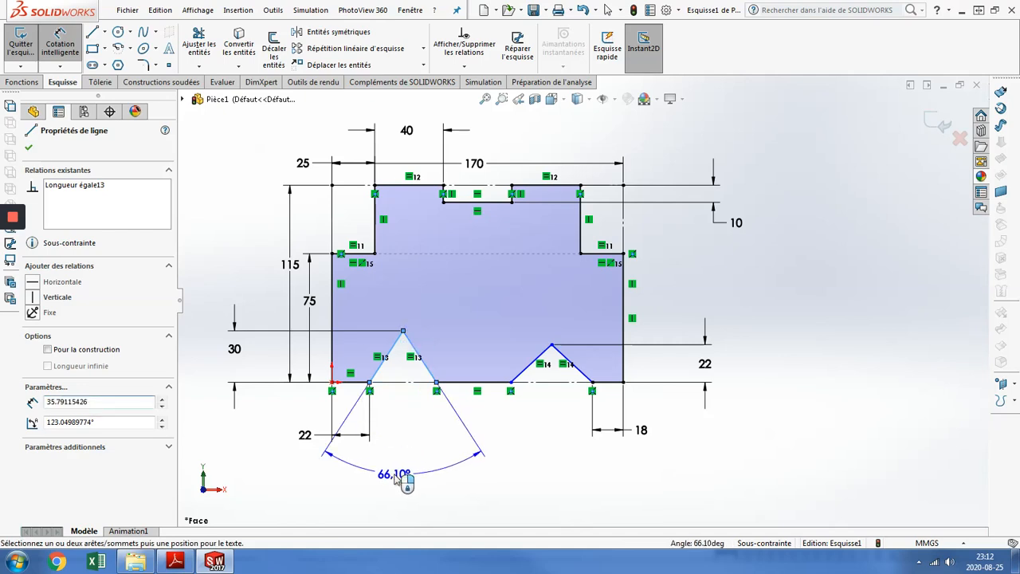
{"action": "left_click", "coordinate": [396, 476]}
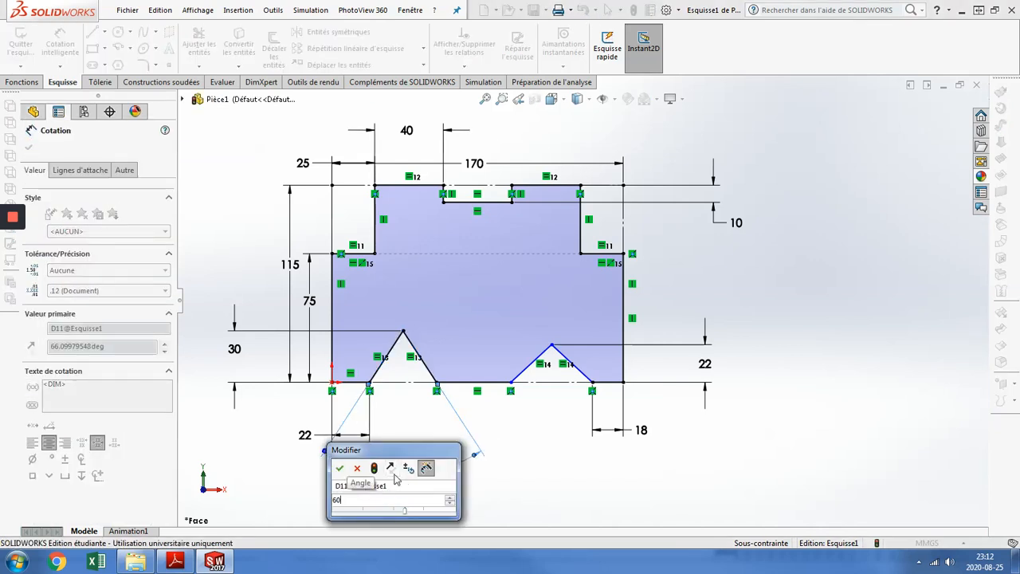
{"action": "key", "text": "Return"}
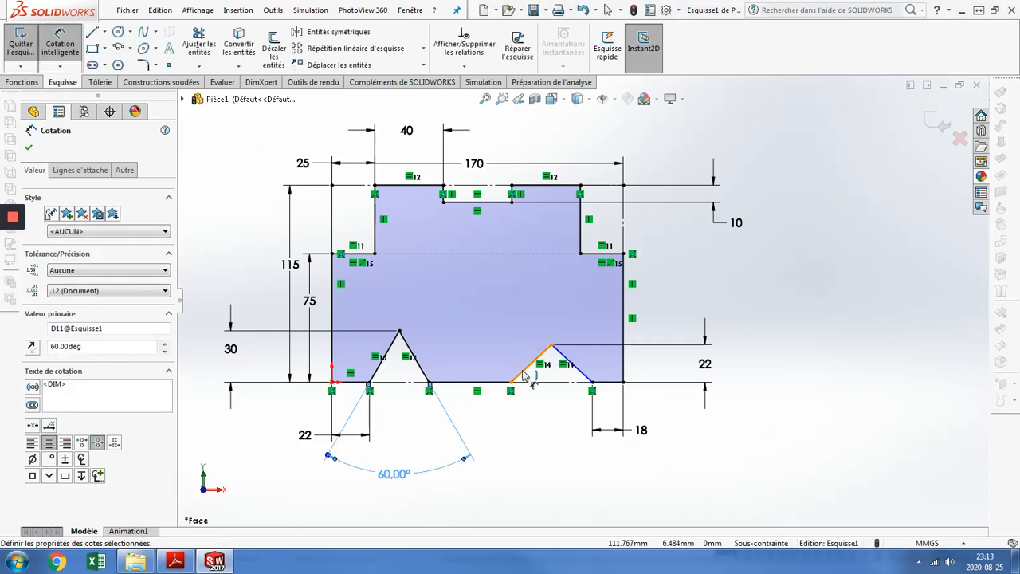
Step: Dimension the angle between the two sides of the right V-shaped notch to 90 degrees, placing it below the profile
{"action": "left_click", "coordinate": [586, 376]}
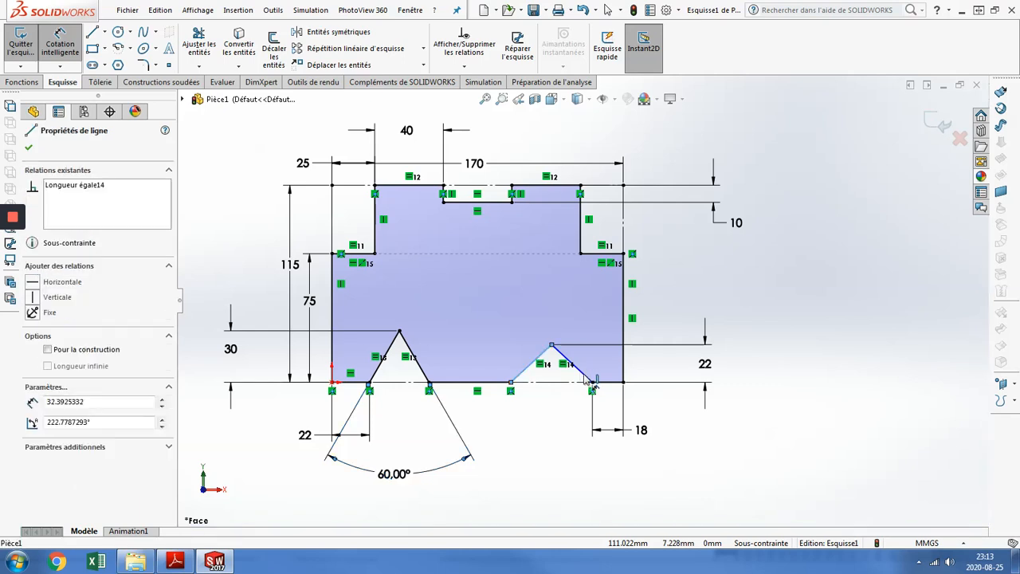
{"action": "left_click", "coordinate": [590, 381]}
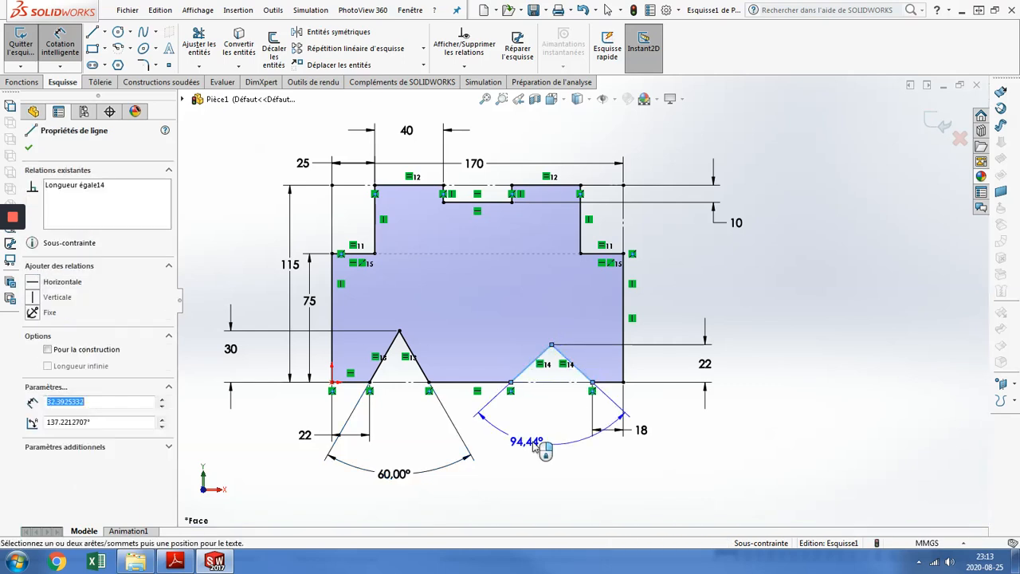
{"action": "left_click", "coordinate": [544, 448]}
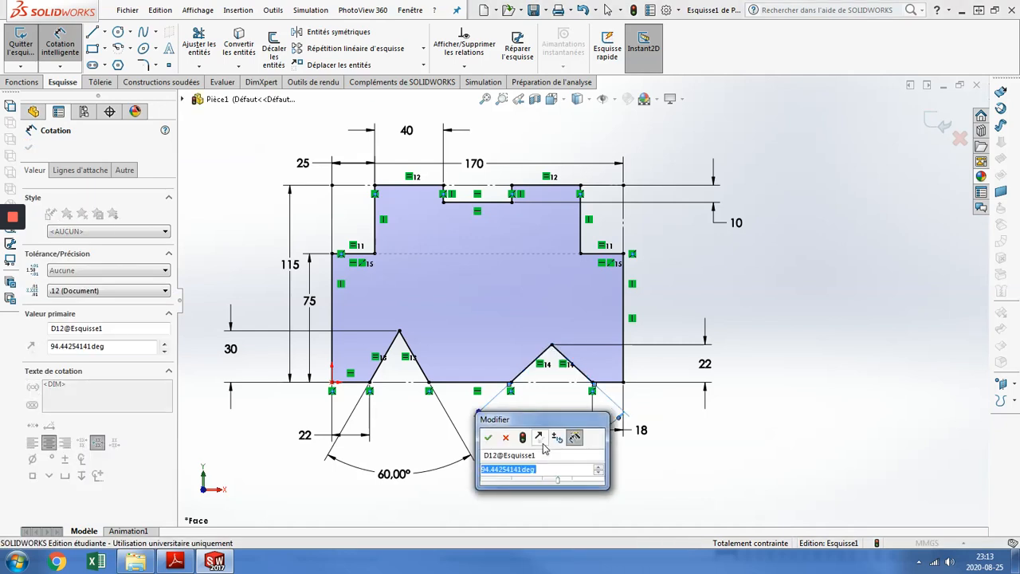
{"action": "type", "text": "90"}
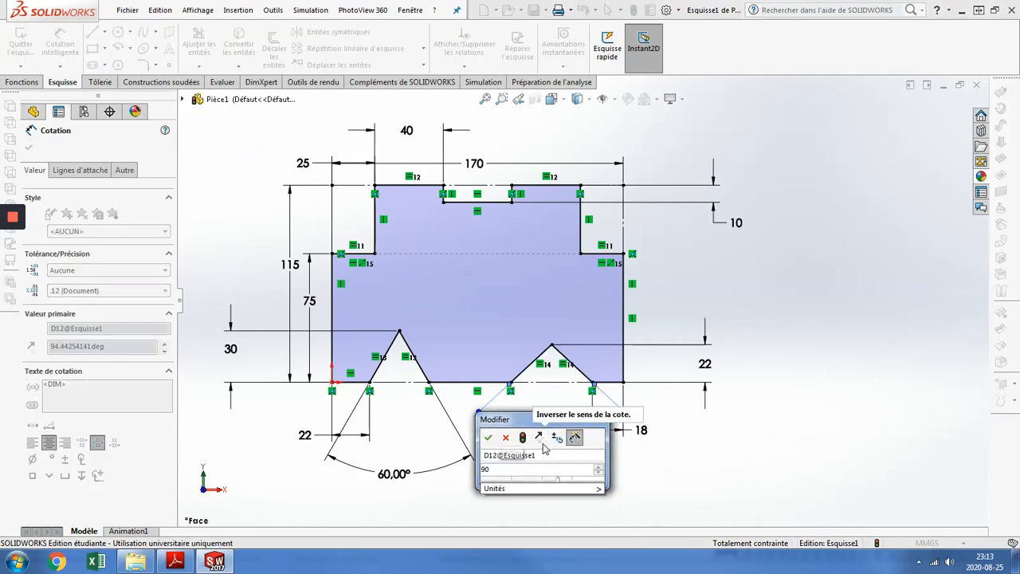
{"action": "left_click", "coordinate": [488, 439]}
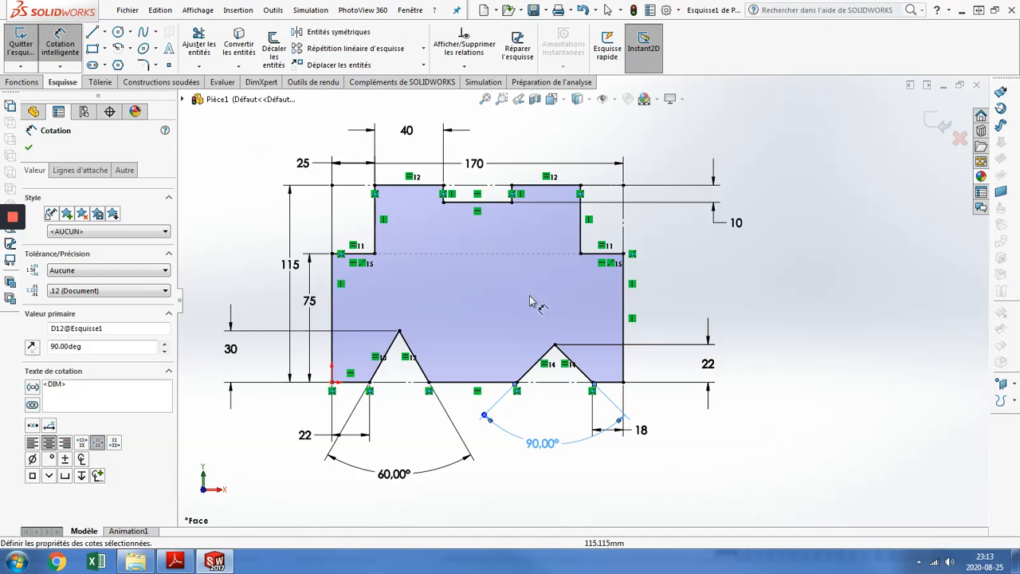
Step: Sketch a six-sided polygon with an inscribed circle about 27 mm in diameter near the middle of the plate, then leave the Polygon tool
{"action": "left_click", "coordinate": [118, 65]}
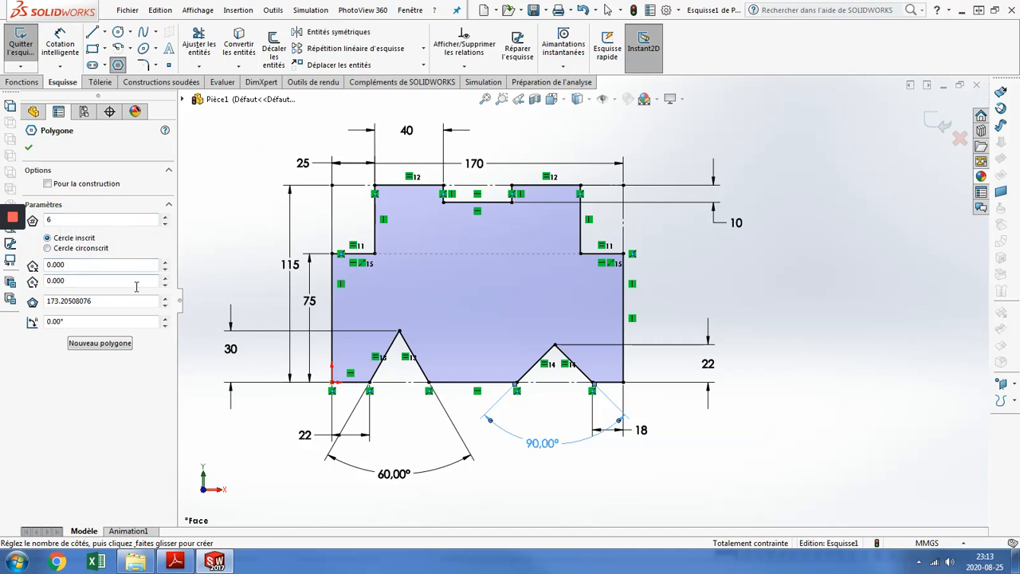
{"action": "left_click", "coordinate": [482, 283]}
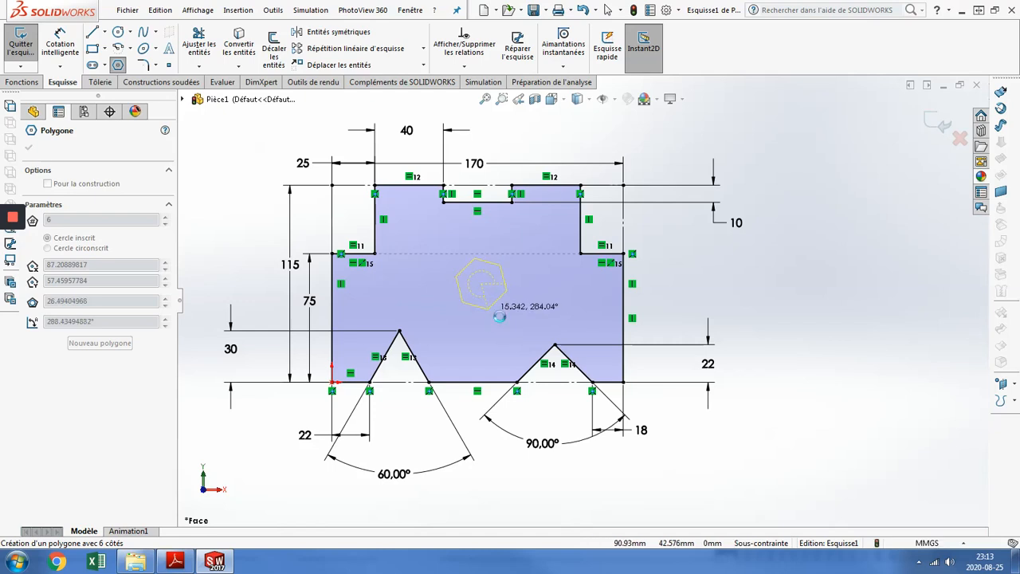
{"action": "left_click", "coordinate": [500, 317]}
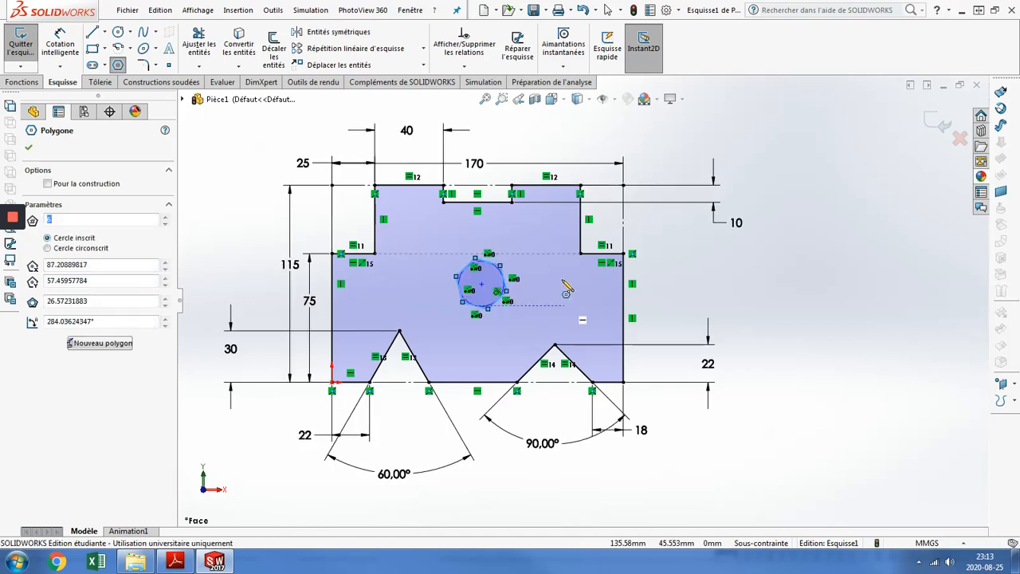
{"action": "key", "text": "Escape"}
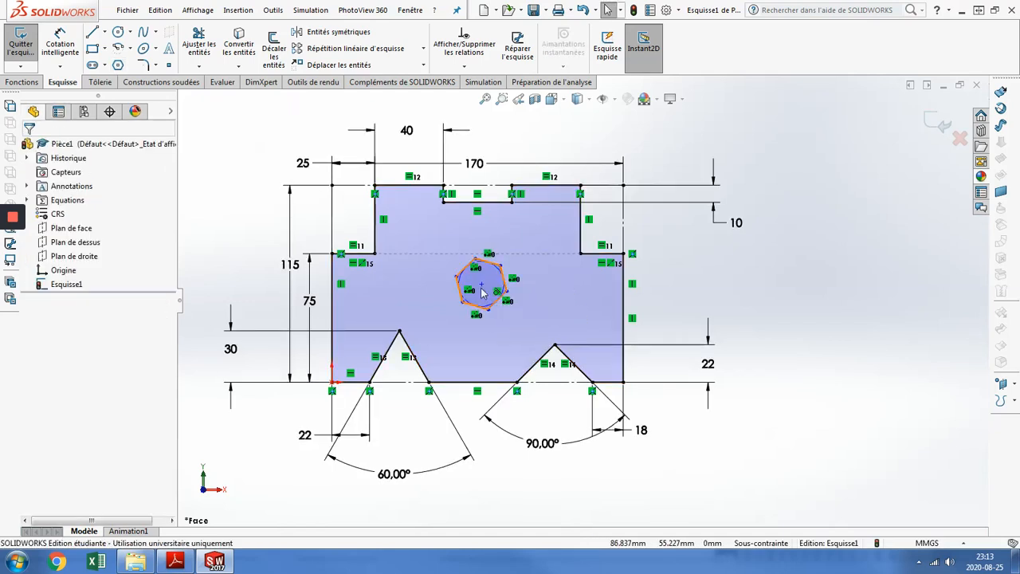
Step: Try to make the hexagon's upper edge horizontal by adding a Horizontal relation to it
{"action": "left_click", "coordinate": [483, 262]}
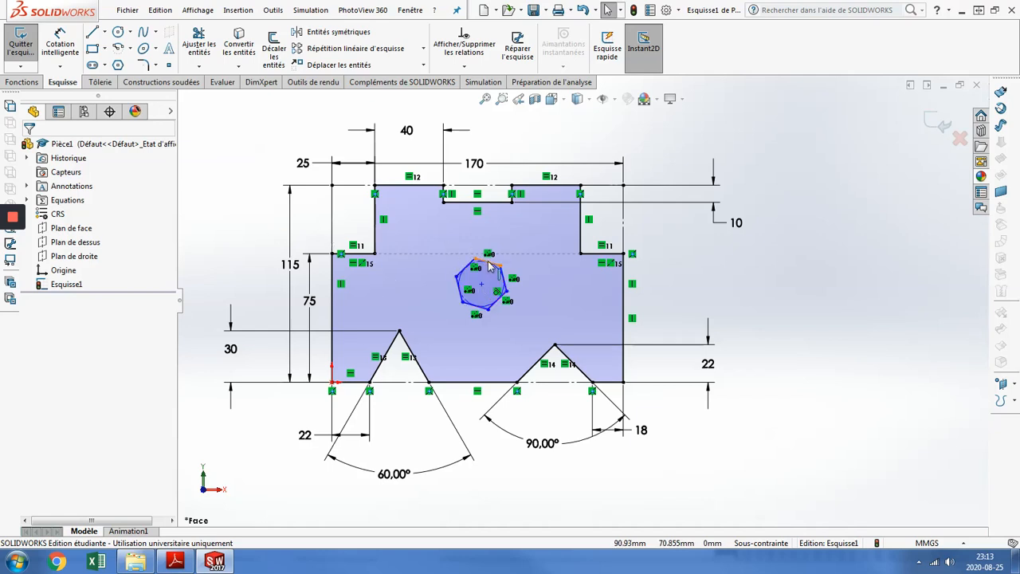
{"action": "left_click", "coordinate": [489, 266]}
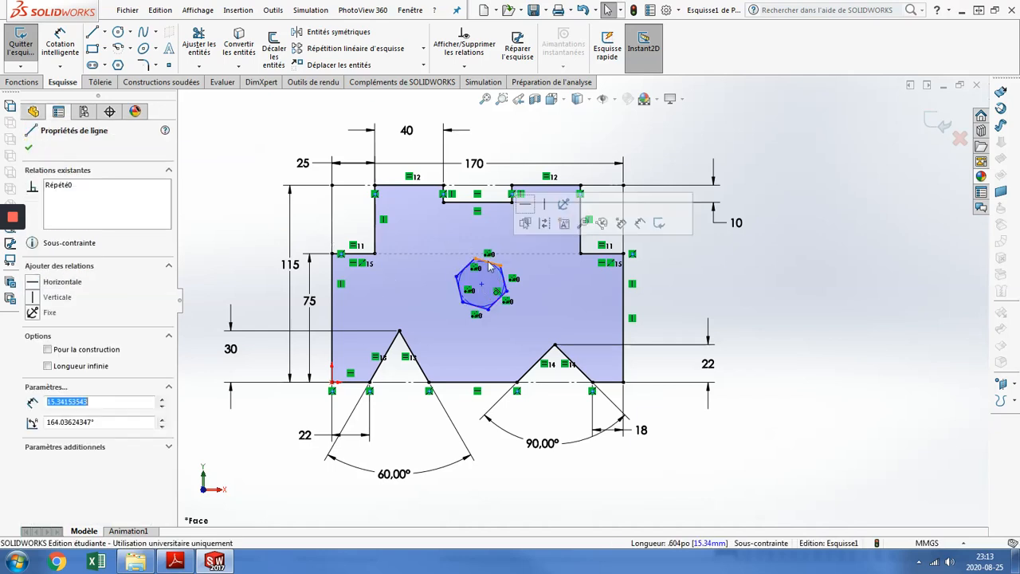
{"action": "left_click", "coordinate": [33, 282]}
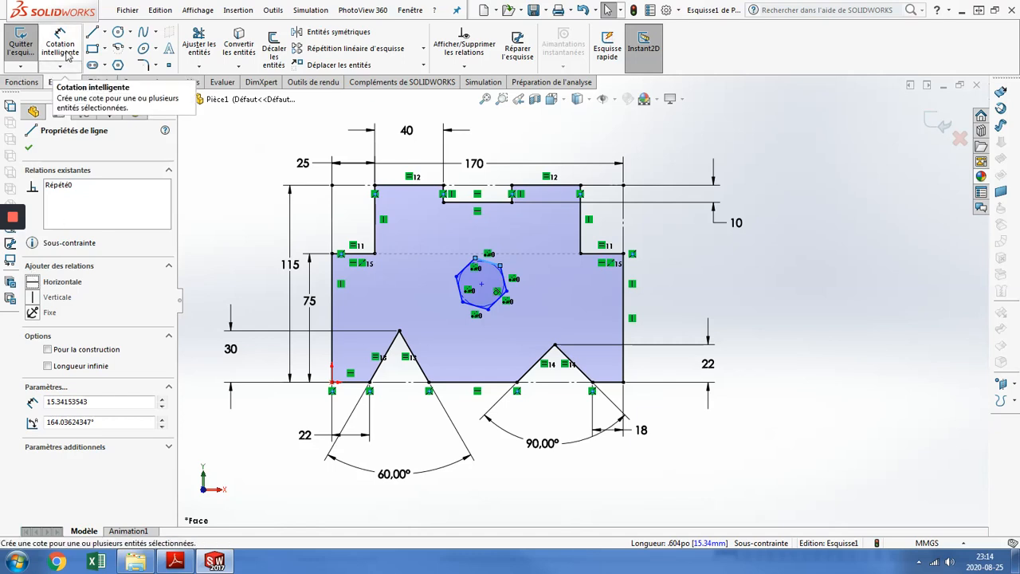
{"action": "left_click", "coordinate": [68, 44]}
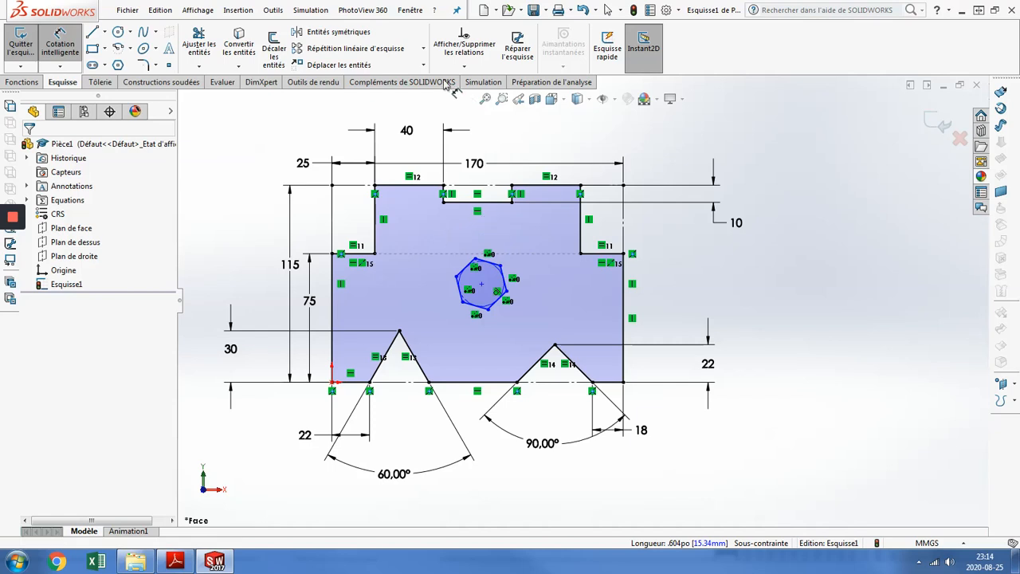
{"action": "key", "text": "Escape"}
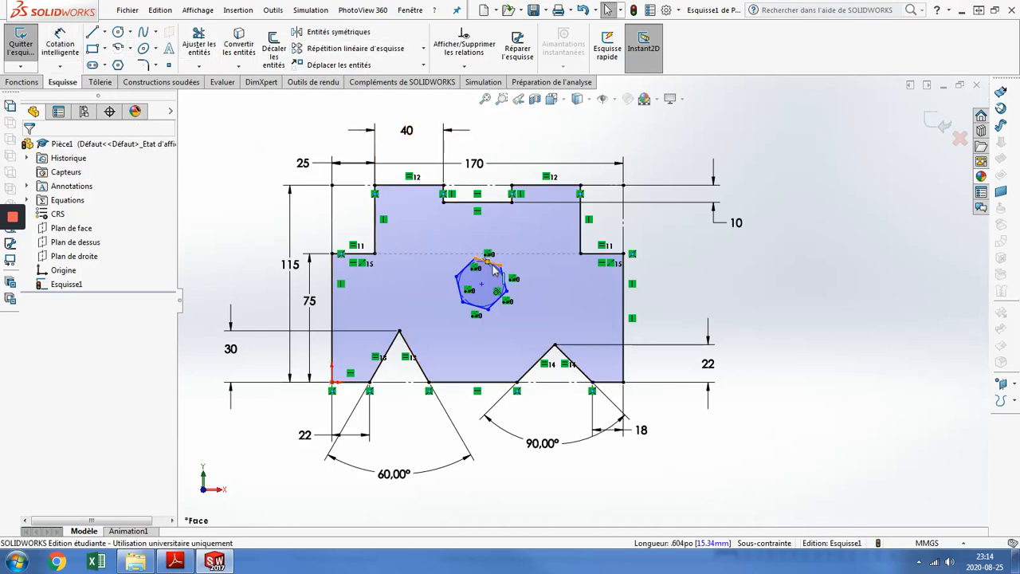
{"action": "left_click", "coordinate": [494, 271]}
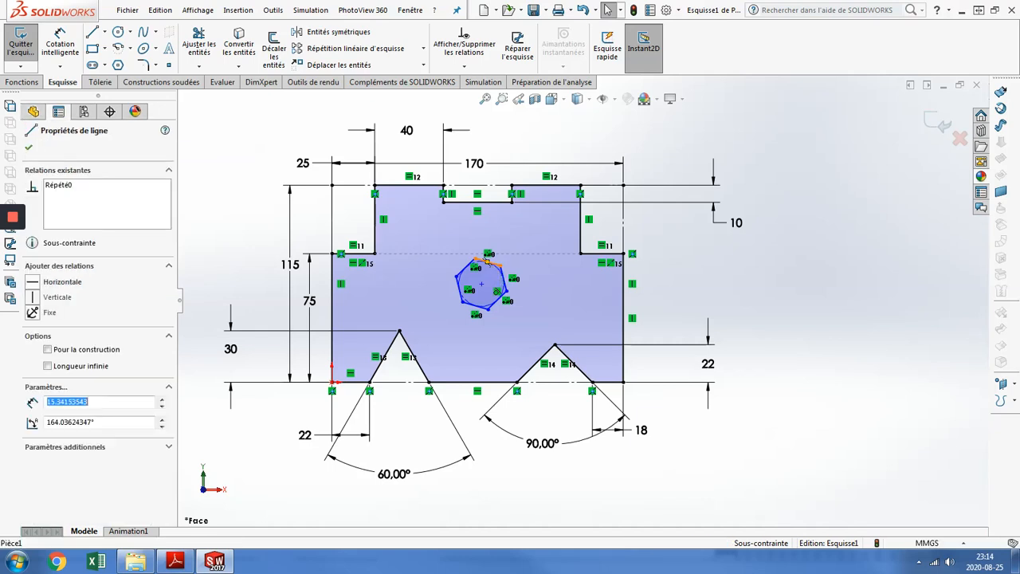
{"action": "left_click", "coordinate": [33, 283]}
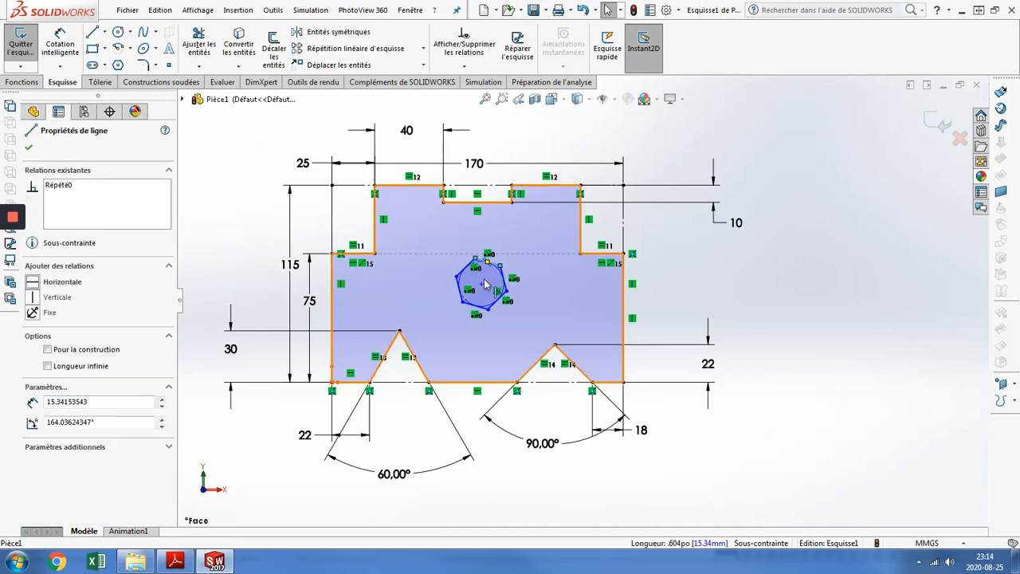
Step: Add a Horizontal relation between the hexagon's two opposite vertices on its left and right sides
{"action": "scroll", "coordinate": [506, 280], "scroll_direction": "down", "scroll_amount": 2}
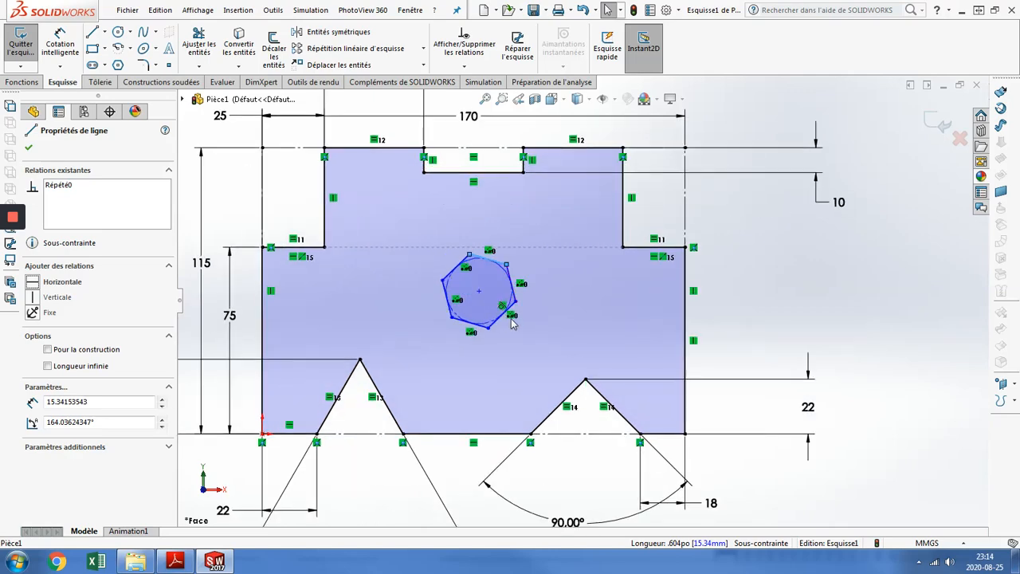
{"action": "left_click", "coordinate": [514, 311]}
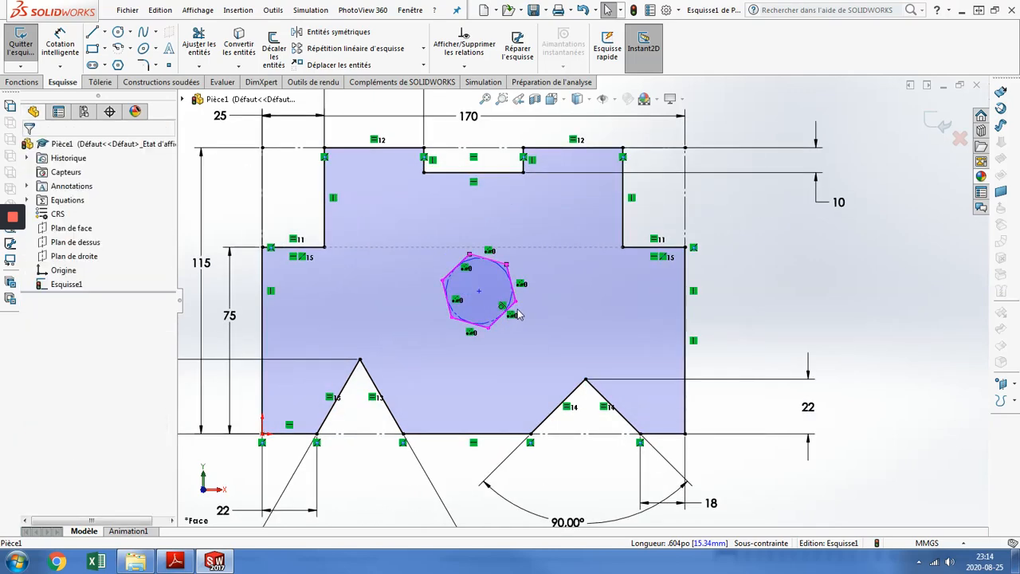
{"action": "left_click", "coordinate": [443, 282]}
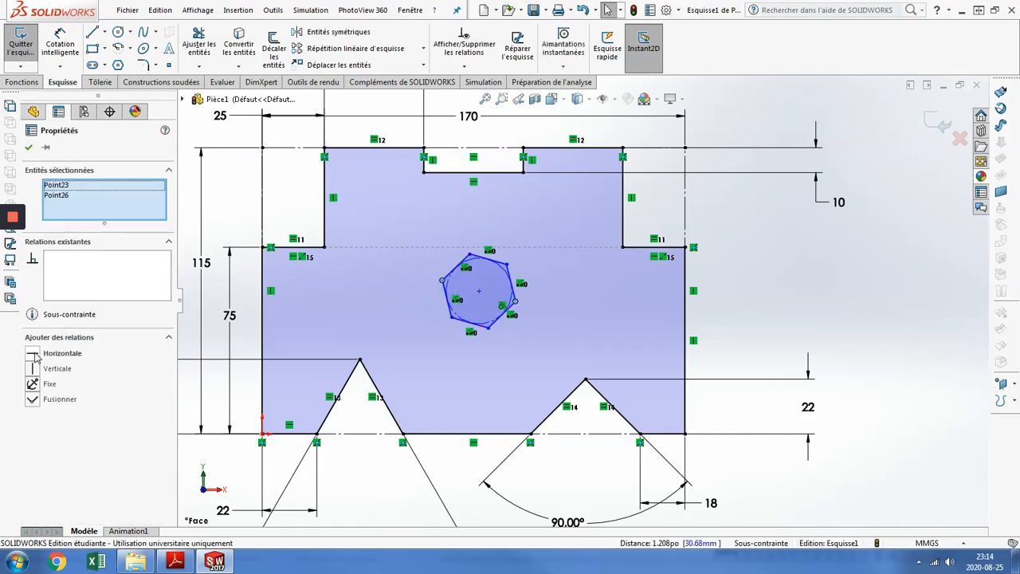
{"action": "left_click", "coordinate": [33, 355]}
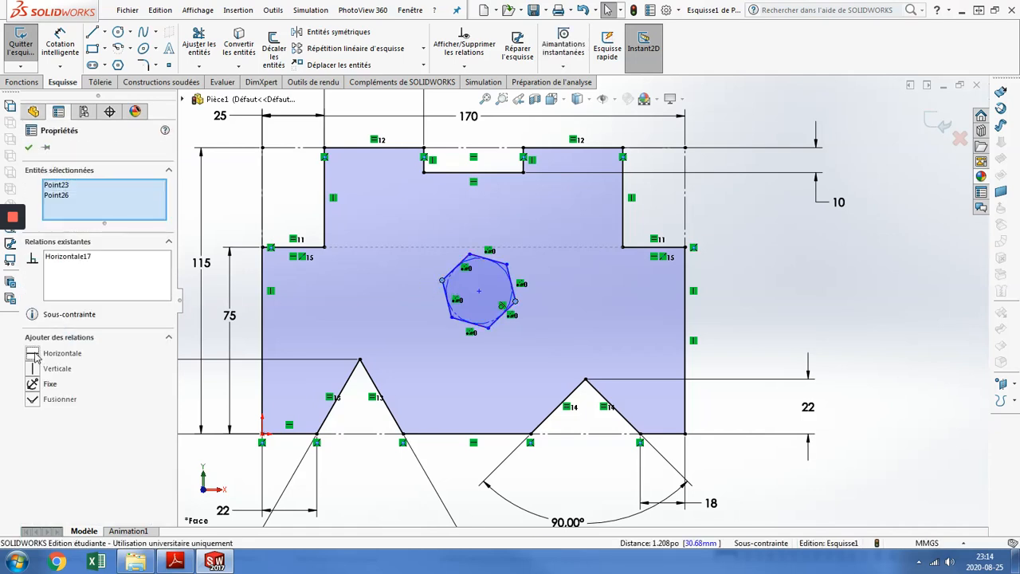
Step: Dimension the distance between the hexagon's upper and lower edges to 30 mm, placing it left of the hexagon
{"action": "left_click", "coordinate": [73, 48]}
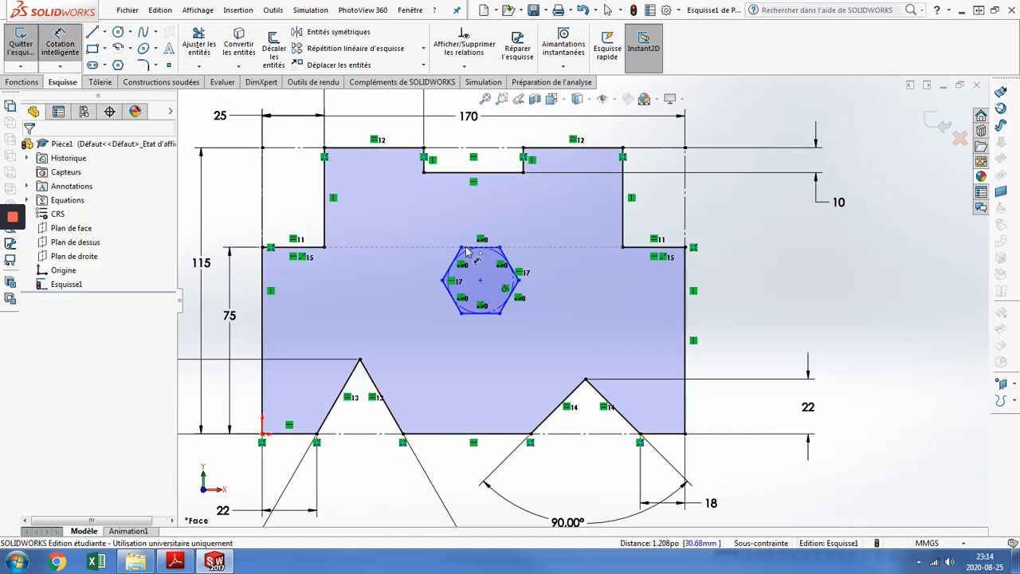
{"action": "left_click", "coordinate": [483, 313]}
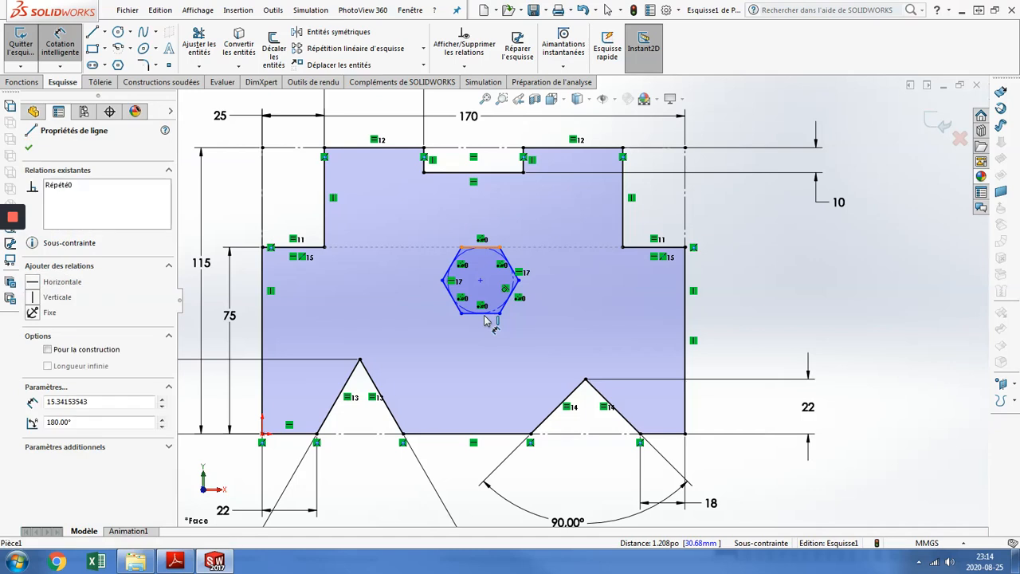
{"action": "left_click", "coordinate": [389, 284]}
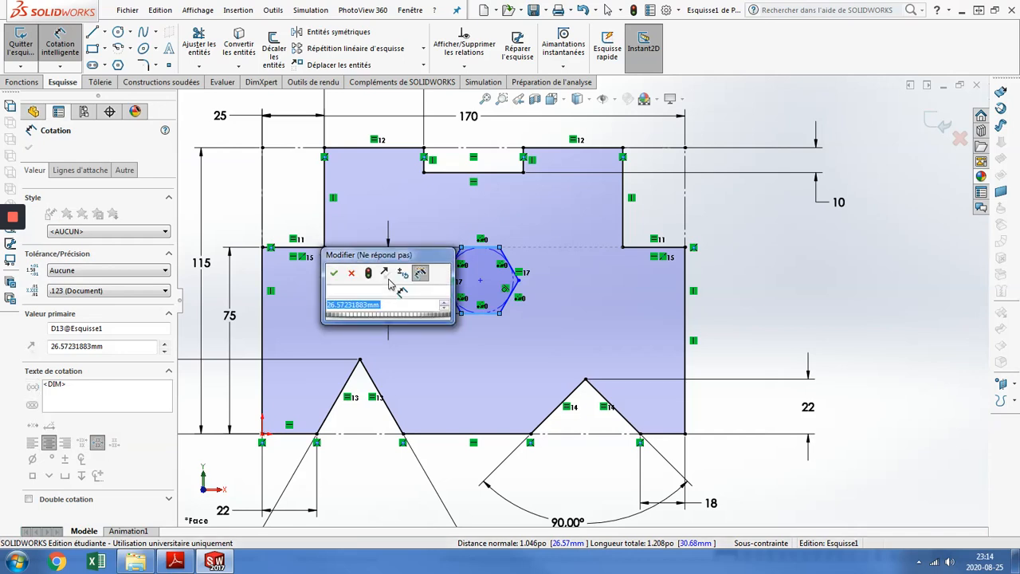
{"action": "key", "text": "Return"}
{"action": "double_click", "coordinate": [390, 283]}
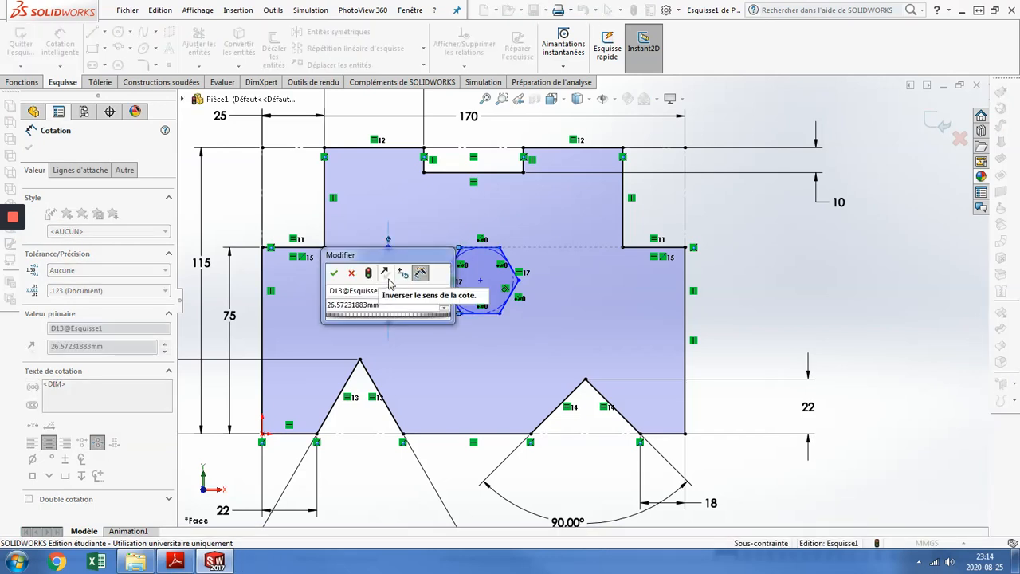
{"action": "double_click", "coordinate": [386, 304]}
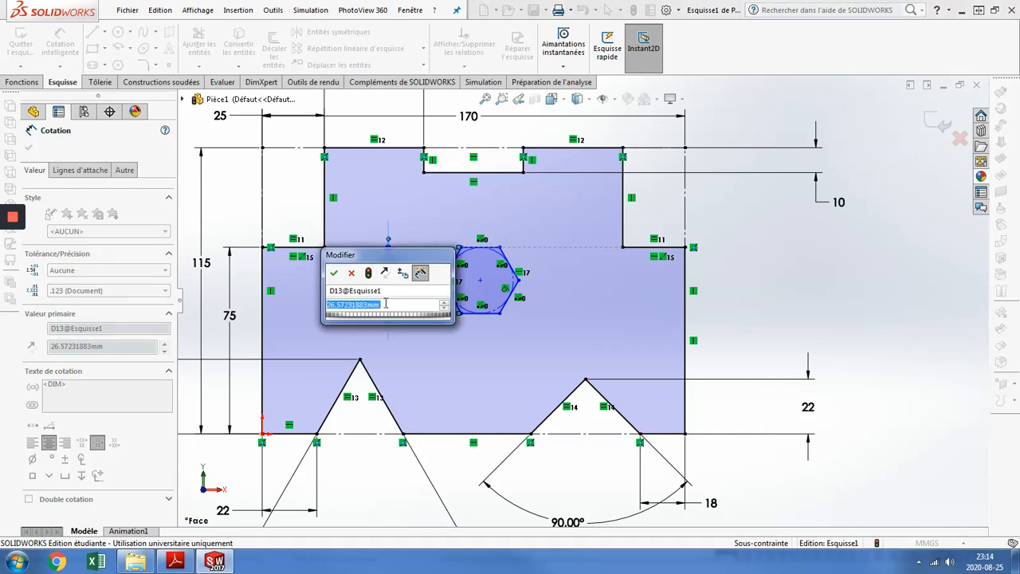
{"action": "type", "text": "30"}
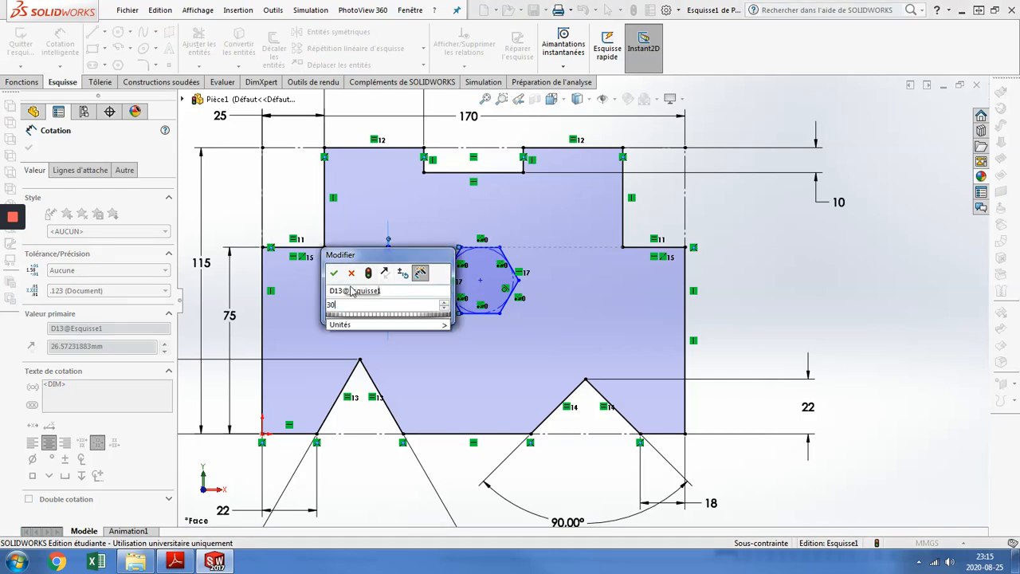
{"action": "left_click", "coordinate": [333, 273]}
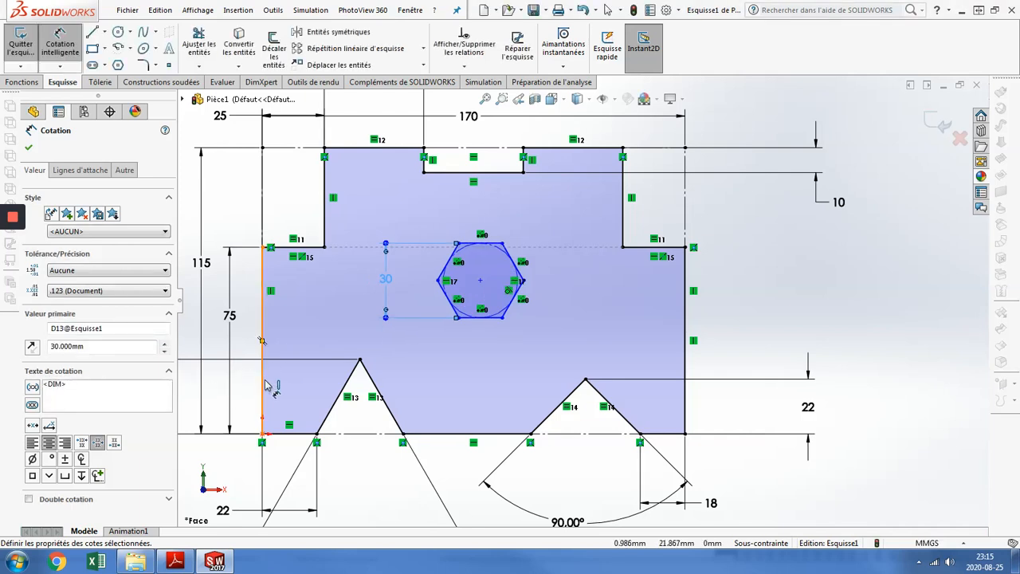
Step: Dimension the horizontal distance from the plate's left edge to the hexagon's centre to 85 mm, placing it below the profile
{"action": "left_click", "coordinate": [481, 280]}
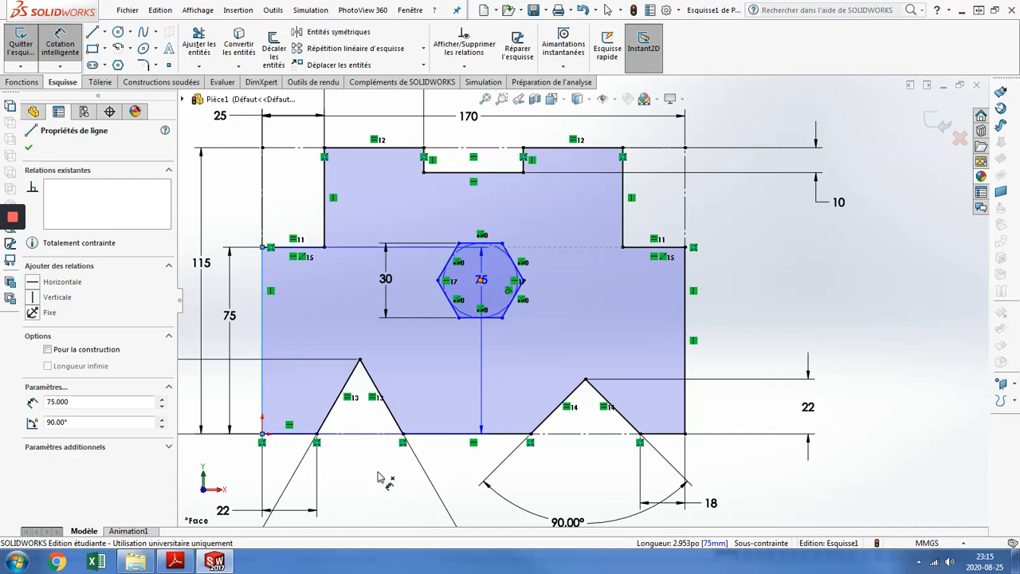
{"action": "scroll", "coordinate": [383, 478], "scroll_direction": "up", "scroll_amount": 1}
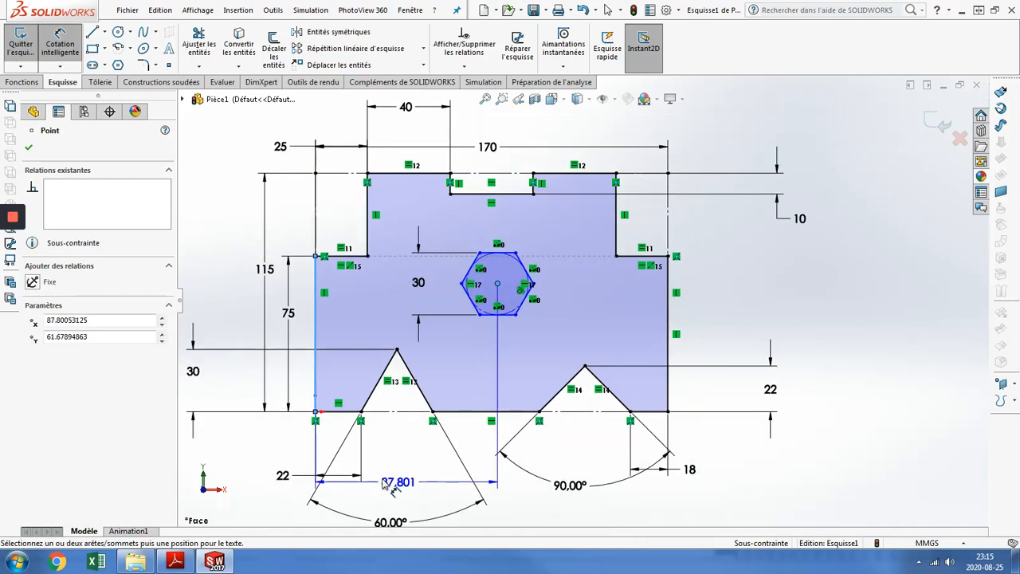
{"action": "scroll", "coordinate": [387, 486], "scroll_direction": "up", "scroll_amount": 1}
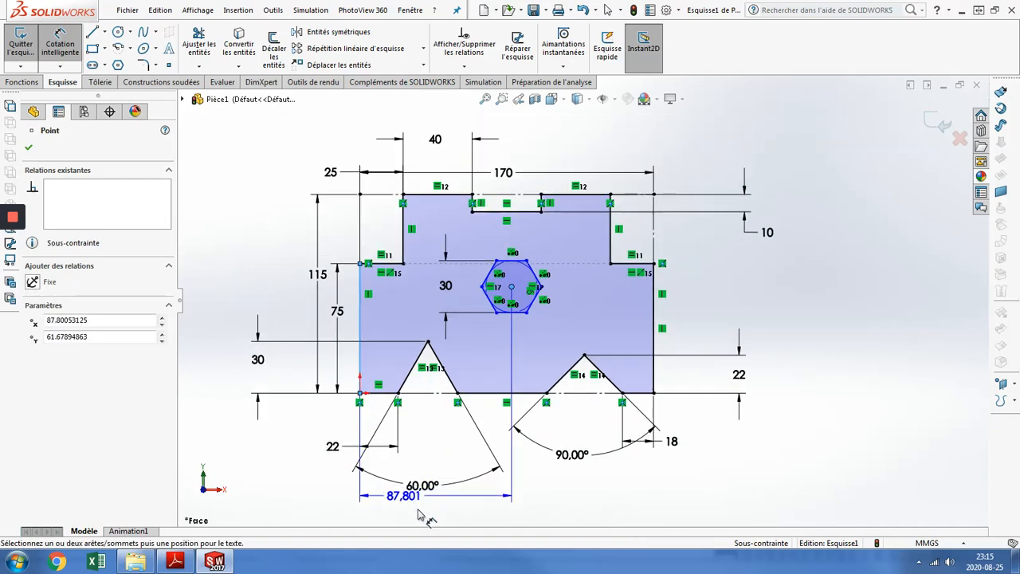
{"action": "left_click", "coordinate": [422, 514]}
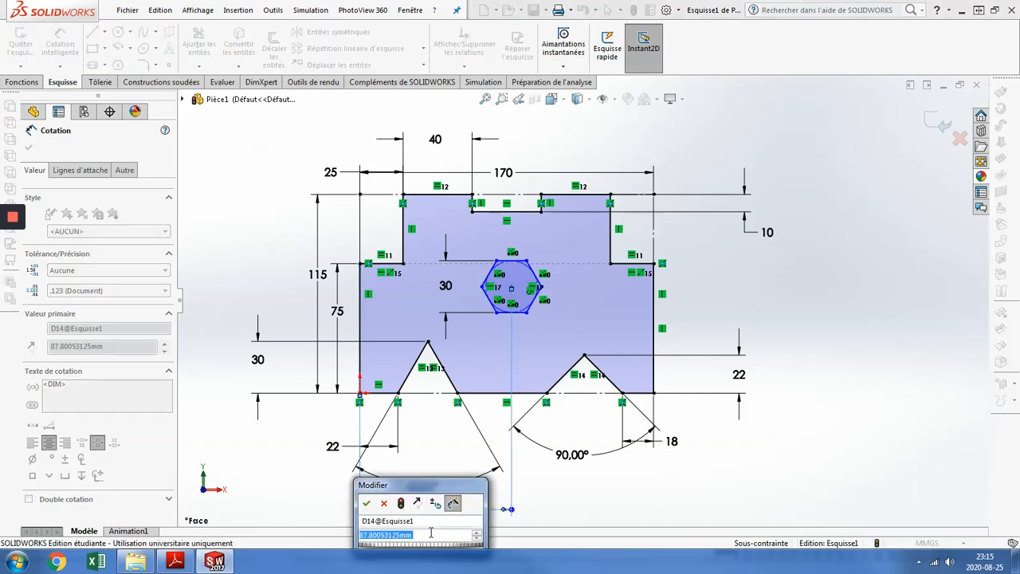
{"action": "type", "text": "85"}
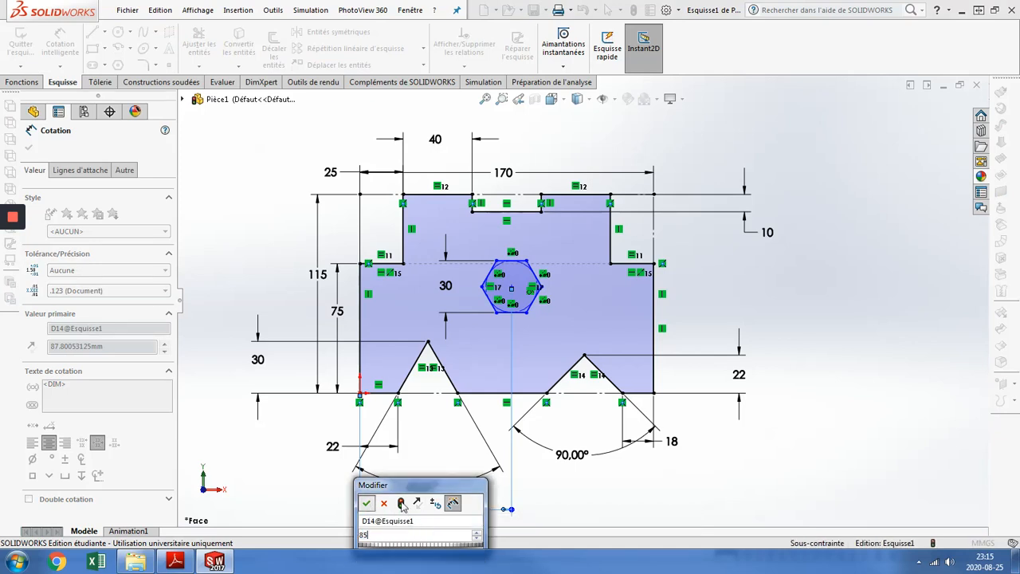
{"action": "left_click", "coordinate": [367, 503]}
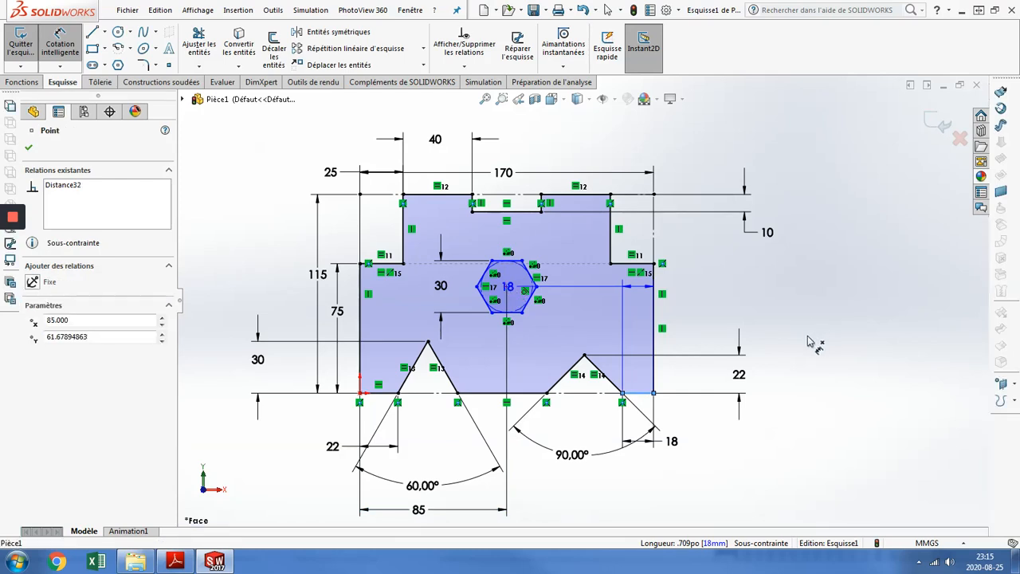
Step: Dimension the hexagon centre's height above the plate's bottom edge to 57 mm, placing it right of the profile, and exit the sketch
{"action": "left_click", "coordinate": [794, 353]}
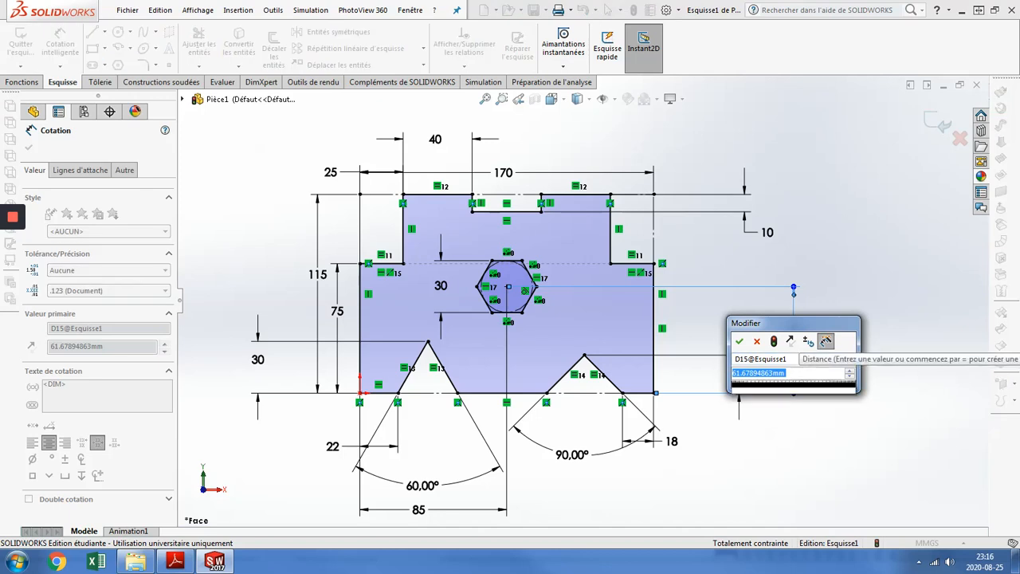
{"action": "type", "text": "57"}
{"action": "left_click", "coordinate": [738, 341]}
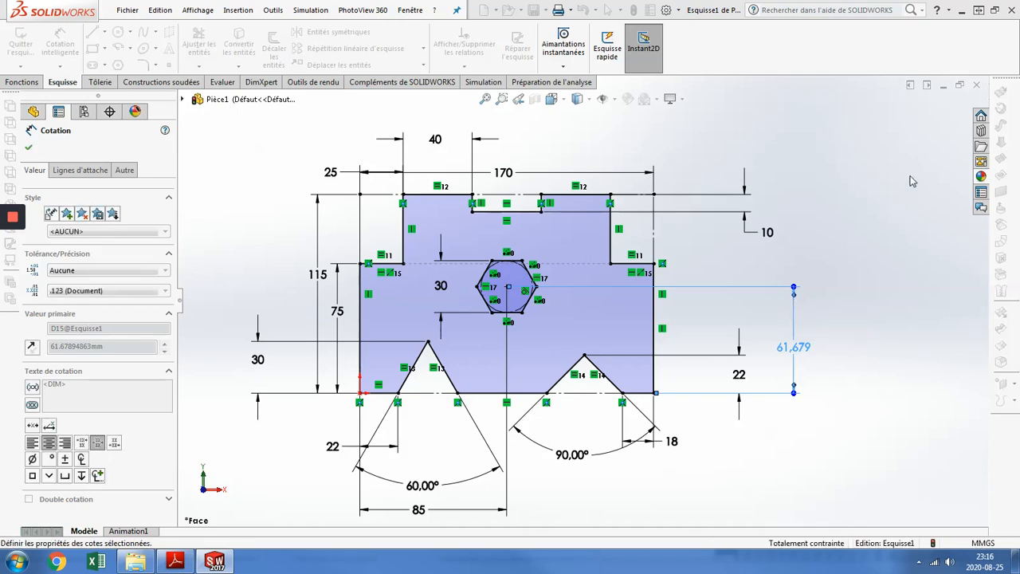
{"action": "left_click", "coordinate": [942, 127]}
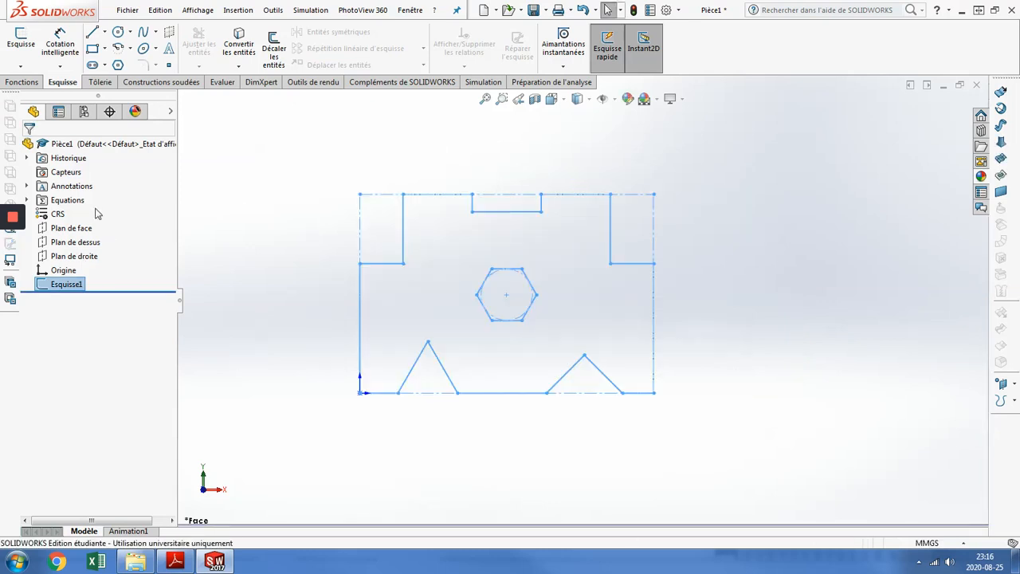
{"action": "mouse_move", "coordinate": [13, 223]}
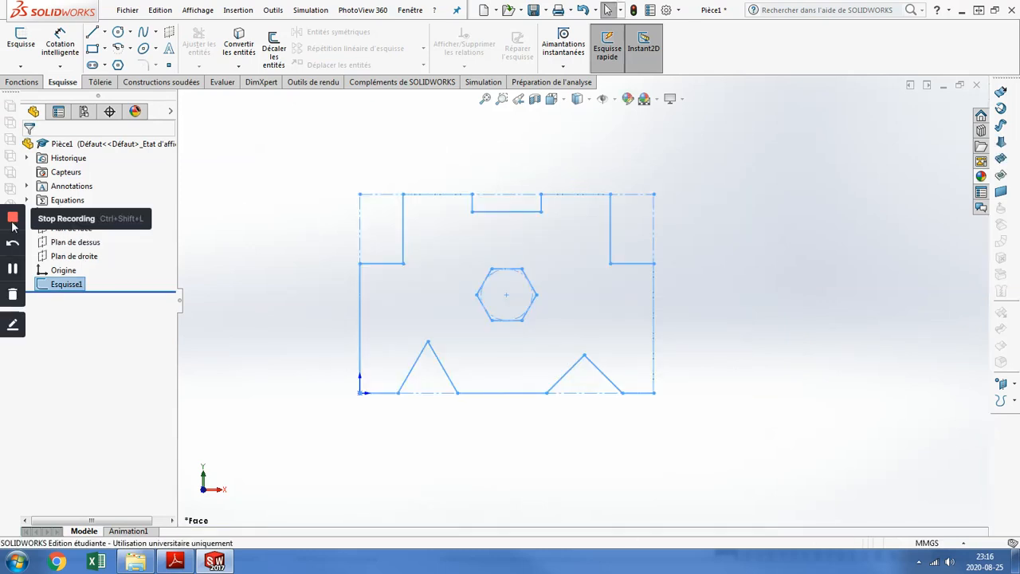